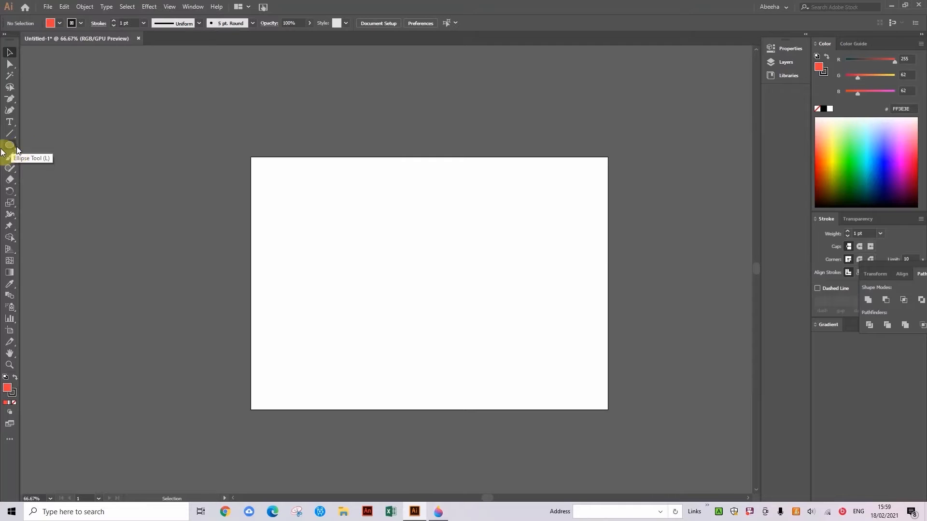
- Fit the artboard in the window and activate the Pen tool
{"action": "key", "text": "ctrl+0"}
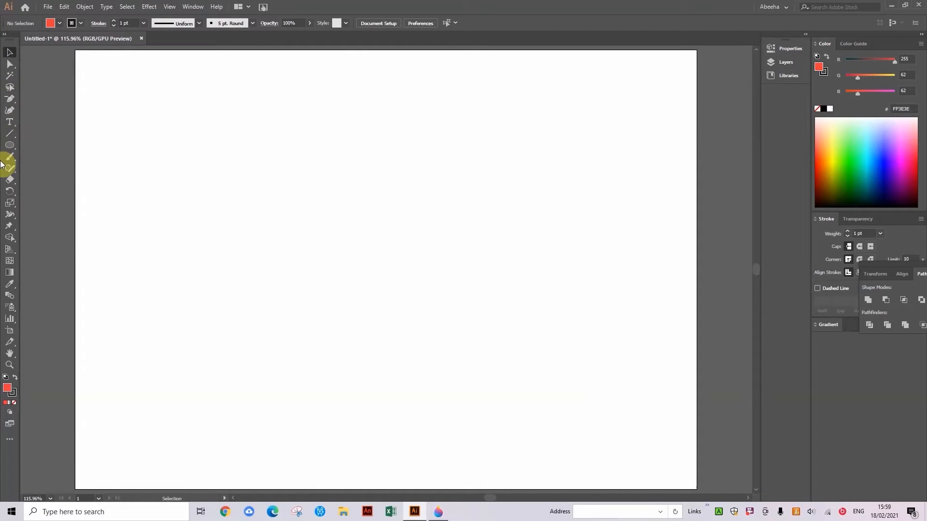
{"action": "left_click", "coordinate": [10, 100]}
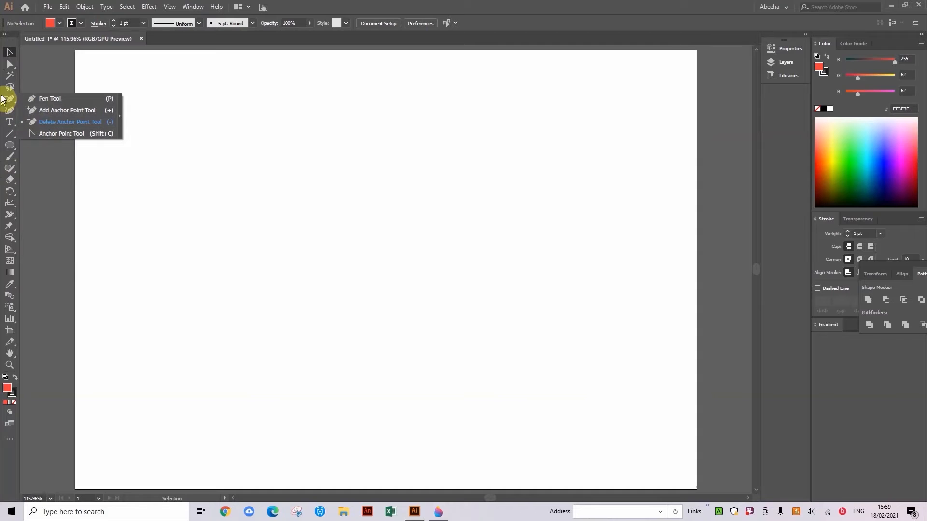
{"action": "left_click", "coordinate": [32, 99]}
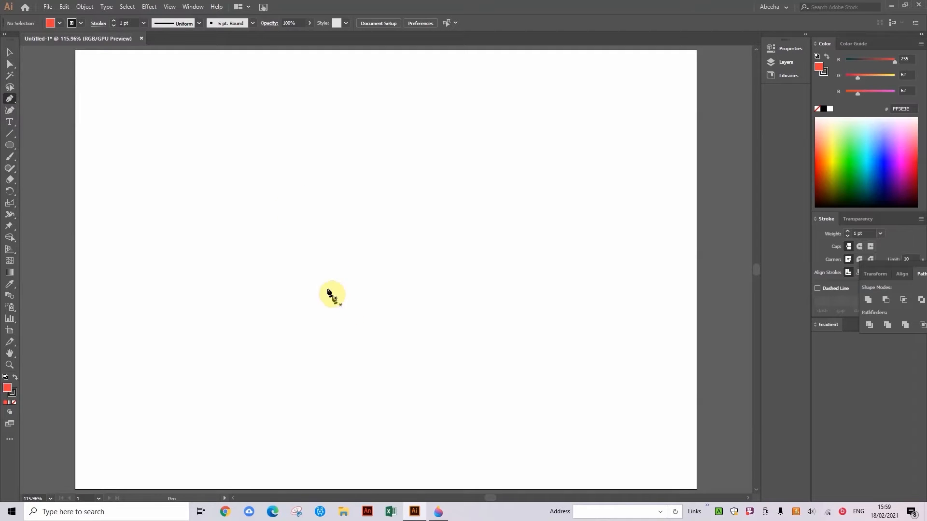
- Draw a closed five-sided shape with straight edges on the left half of the artboard
{"action": "left_click", "coordinate": [243, 282]}
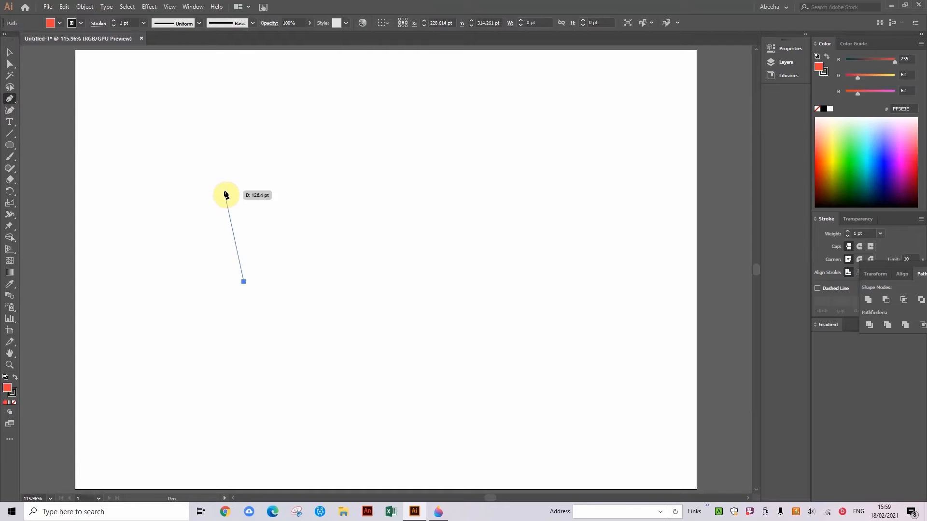
{"action": "left_click", "coordinate": [238, 210]}
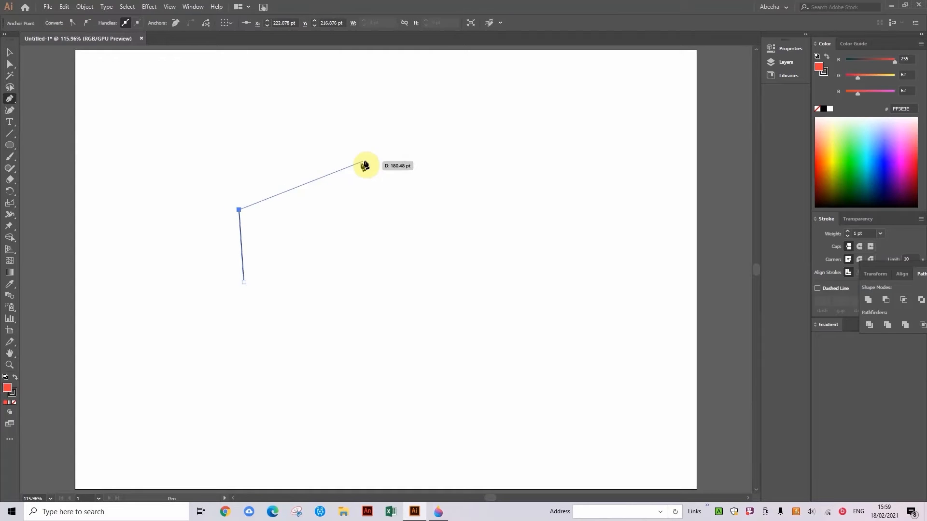
{"action": "left_click", "coordinate": [289, 169]}
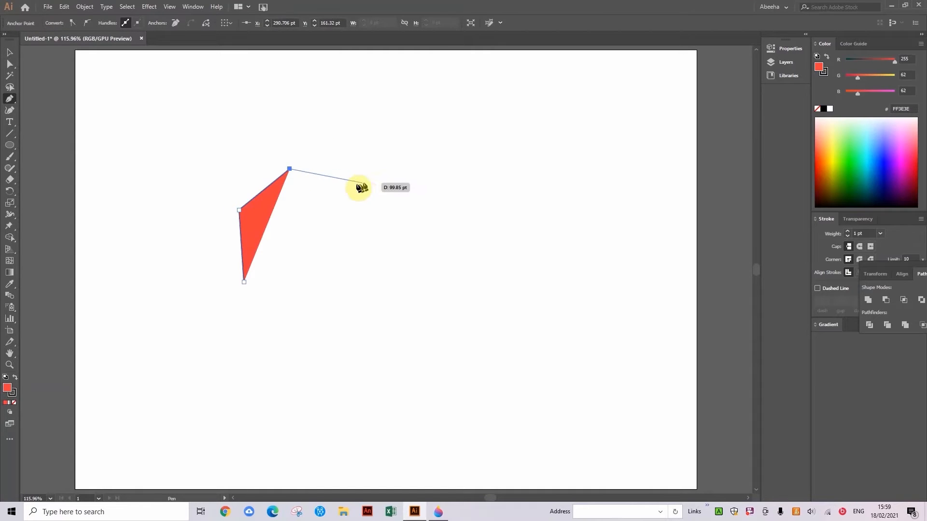
{"action": "left_click", "coordinate": [344, 192]}
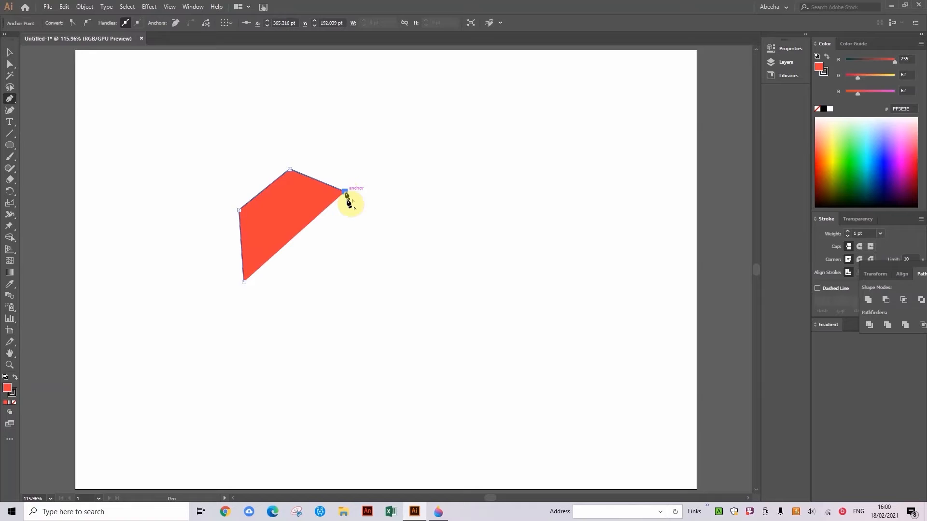
{"action": "left_click", "coordinate": [349, 282]}
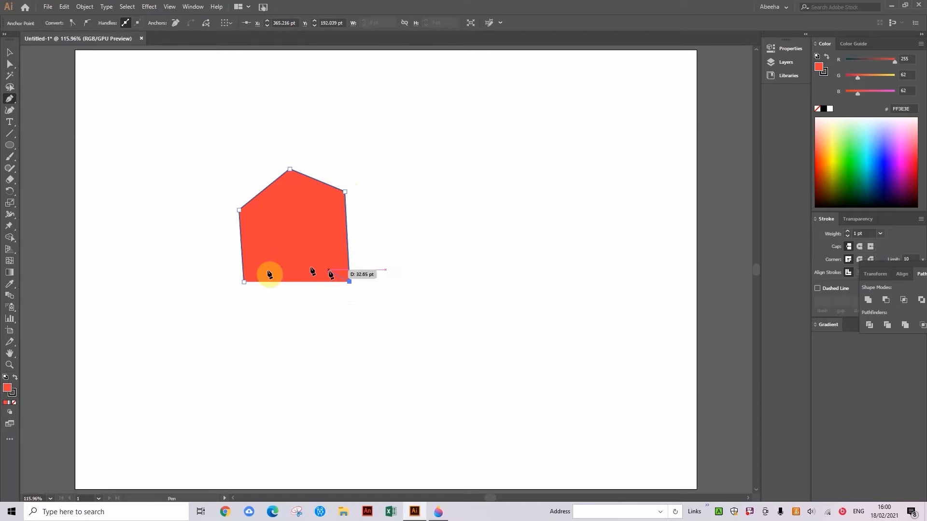
{"action": "left_click", "coordinate": [243, 282]}
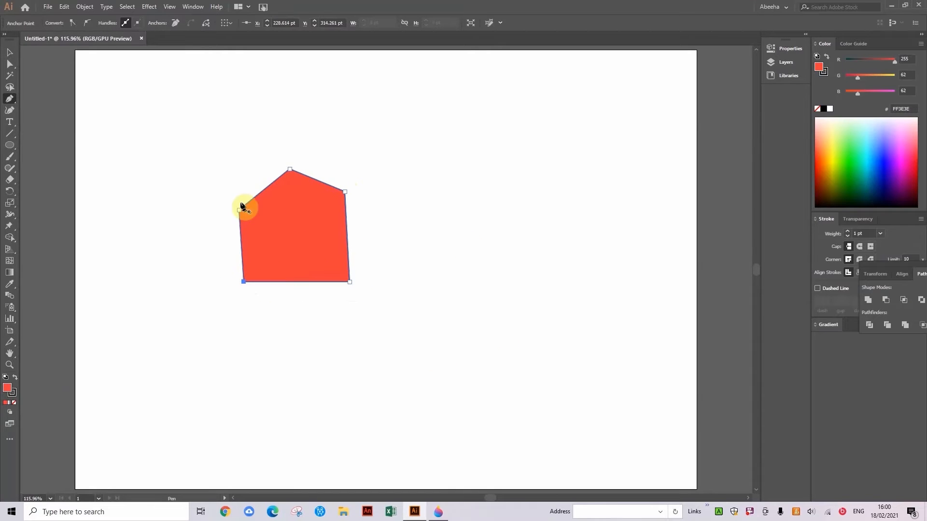
- Delete the five-sided shape's peak, upper-right and lower-left anchor points one after another
{"action": "left_click", "coordinate": [290, 170]}
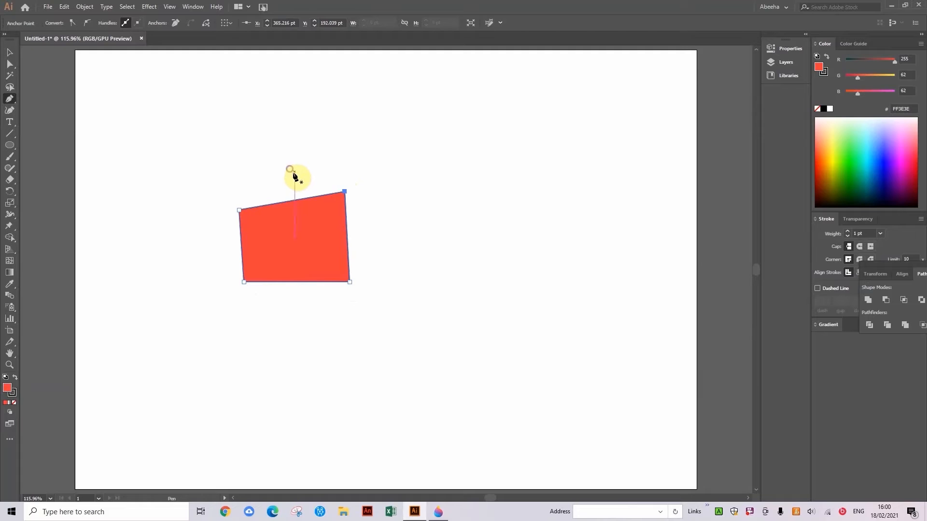
{"action": "left_click", "coordinate": [344, 192]}
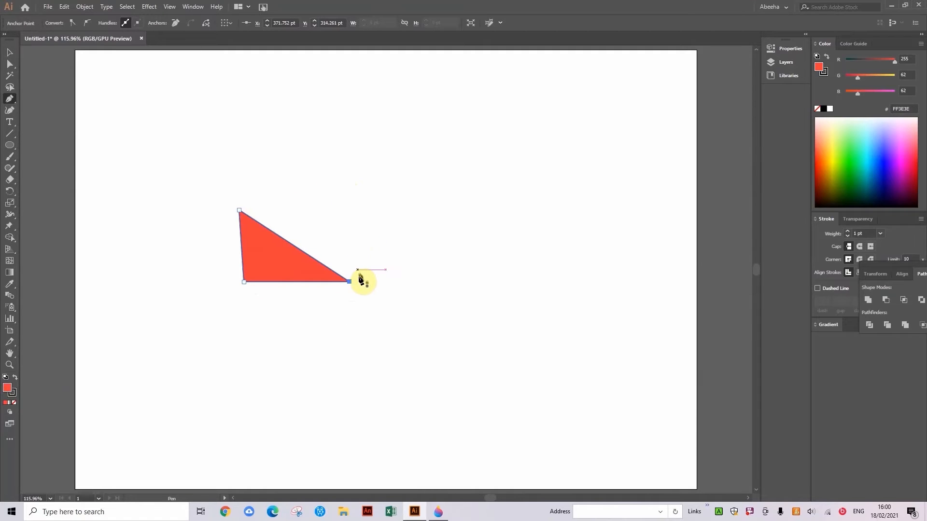
{"action": "left_click", "coordinate": [244, 282]}
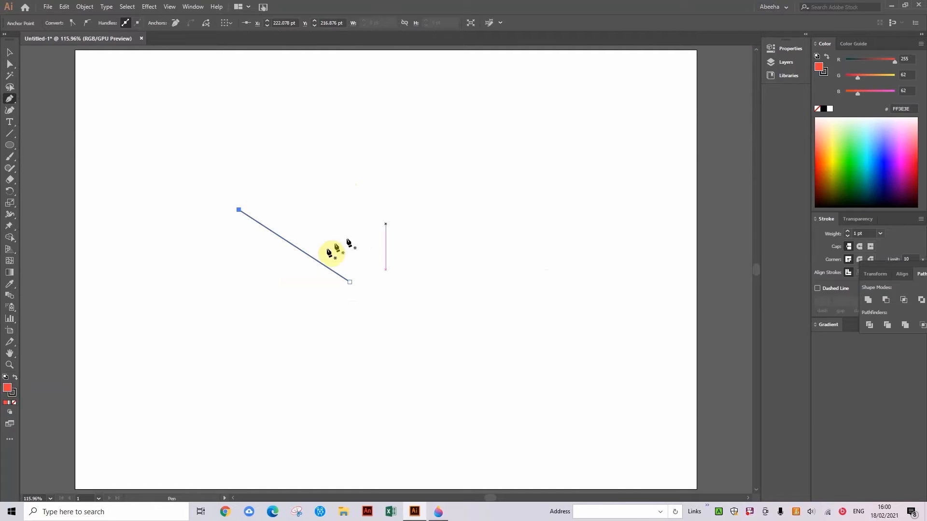
- Draw a large closed shape with curved segments and four anchor points on the right half of the artboard
{"action": "left_click", "coordinate": [392, 273]}
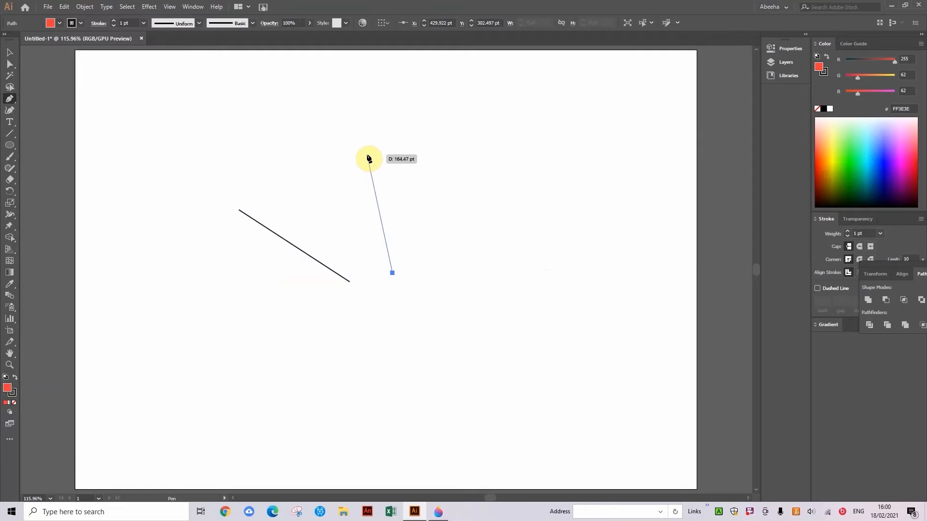
{"action": "left_click_drag", "start_coordinate": [371, 138], "coordinate": [458, 115]}
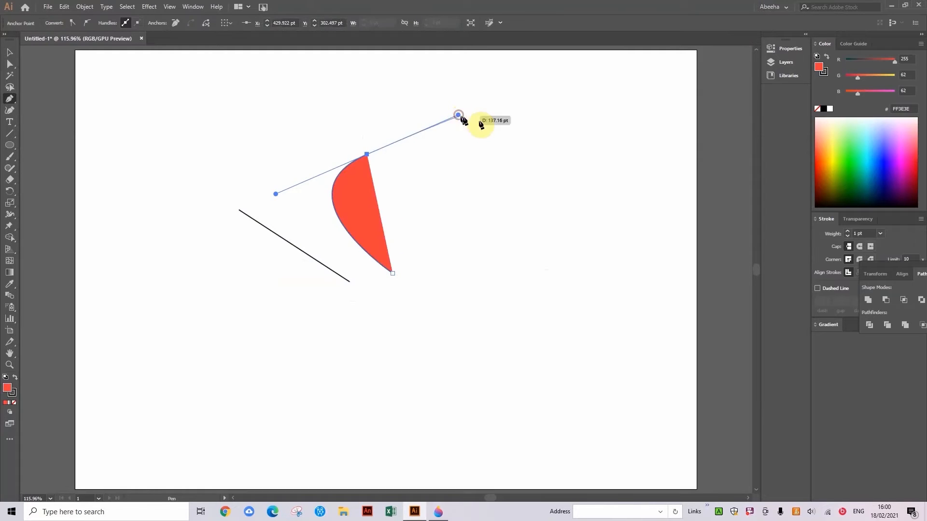
{"action": "left_click_drag", "start_coordinate": [596, 157], "coordinate": [647, 263]}
{"action": "left_click_drag", "start_coordinate": [527, 348], "coordinate": [415, 308]}
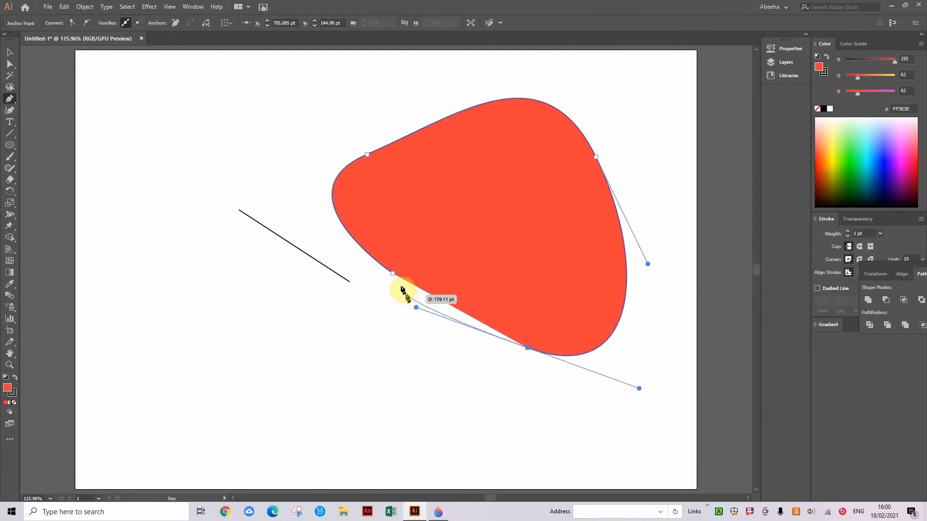
{"action": "left_click_drag", "start_coordinate": [392, 273], "coordinate": [386, 286]}
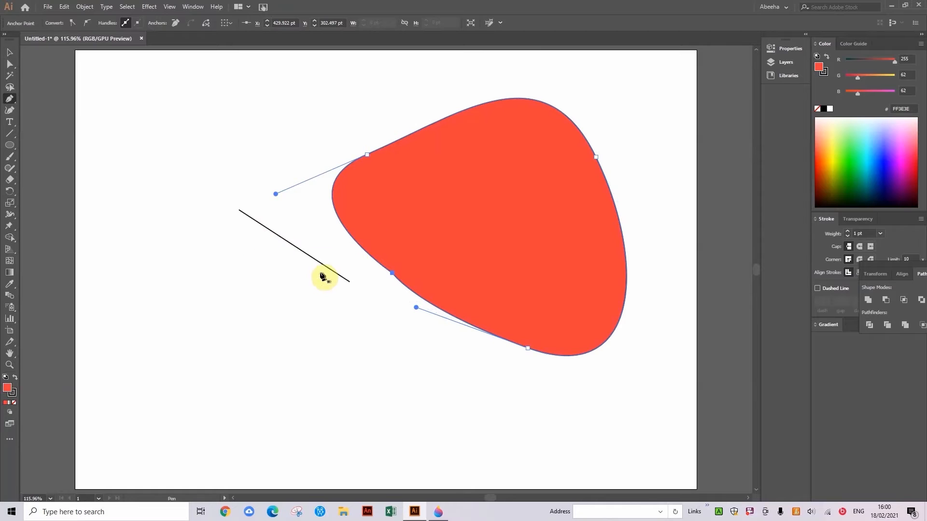
- Draw an open path of straight segments through five anchor points on the left half of the artboard
{"action": "left_click", "coordinate": [197, 144]}
{"action": "left_click", "coordinate": [201, 283]}
{"action": "left_click", "coordinate": [397, 415]}
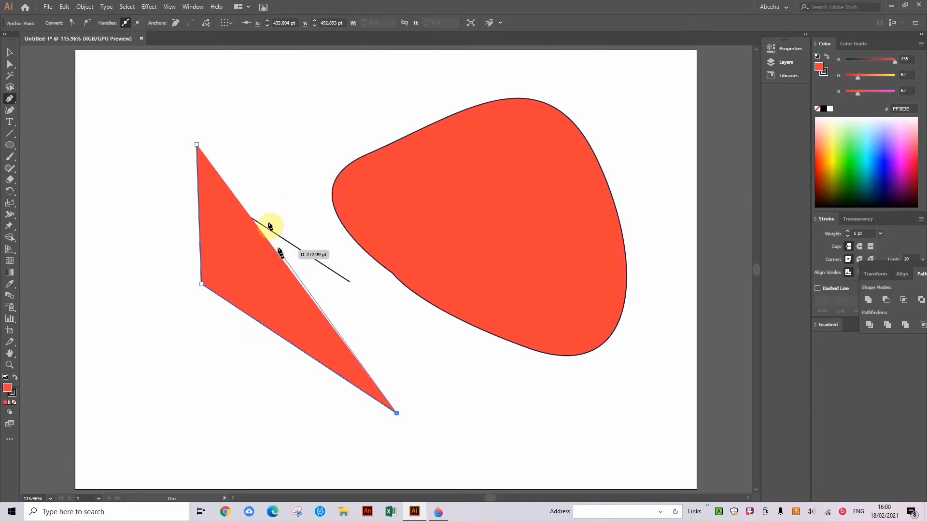
{"action": "left_click", "coordinate": [242, 127]}
{"action": "left_click", "coordinate": [149, 136]}
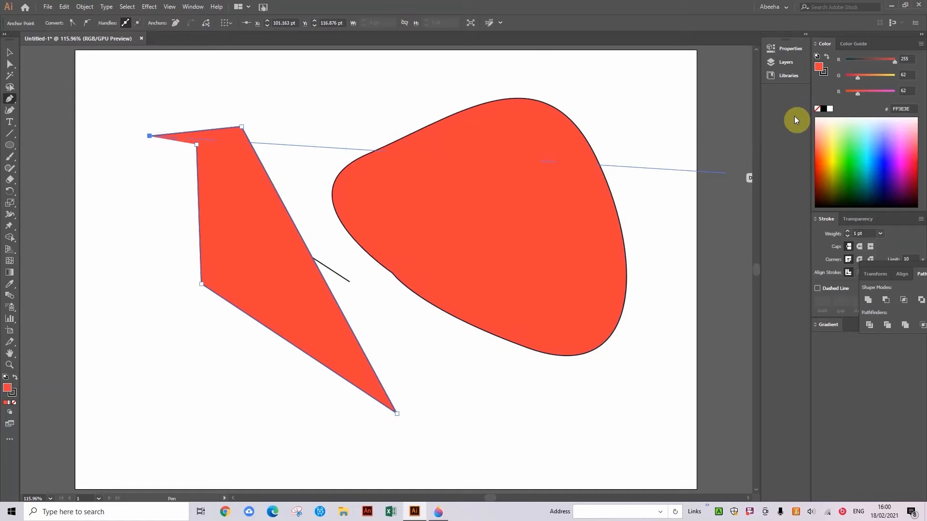
- Undo all the Pen tool drawing and anchor point edits, back to an empty artboard
{"action": "key", "text": "BackSpace"}
{"action": "key", "text": "BackSpace"}
{"action": "key", "text": "BackSpace"}
{"action": "key", "text": "BackSpace"}
{"action": "key", "text": "BackSpace"}
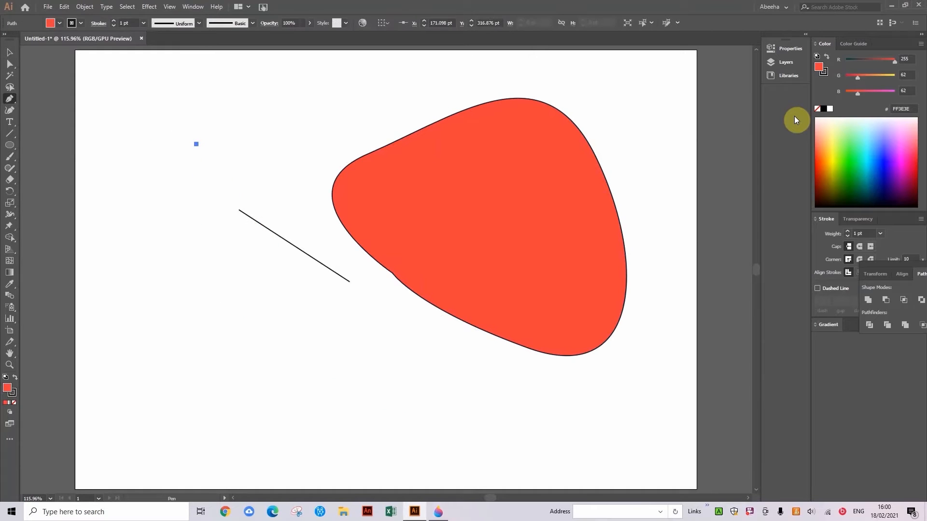
{"action": "key", "text": "ctrl+z"}
{"action": "key", "text": "ctrl+z"}
{"action": "key", "text": "ctrl+z"}
{"action": "key", "text": "ctrl+z"}
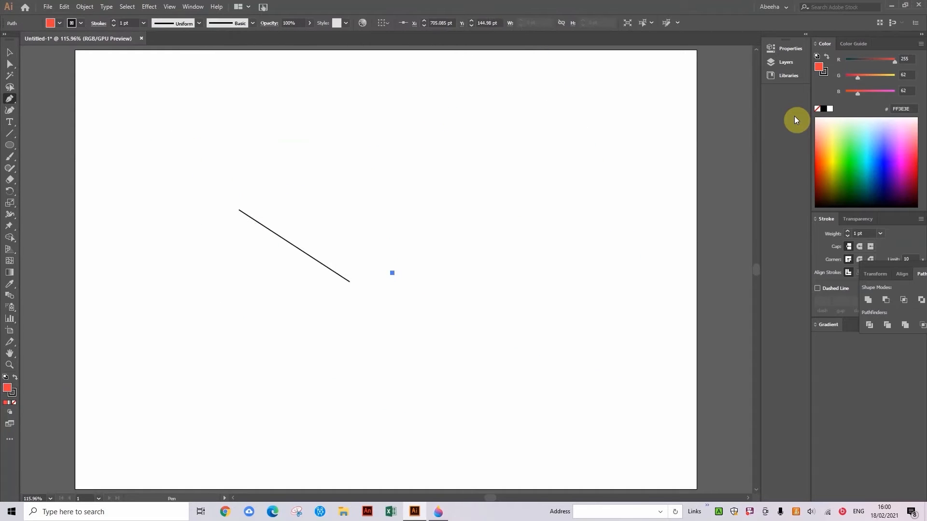
{"action": "key", "text": "ctrl+shift+z"}
{"action": "key", "text": "ctrl+shift+z"}
{"action": "key", "text": "ctrl+shift+z"}
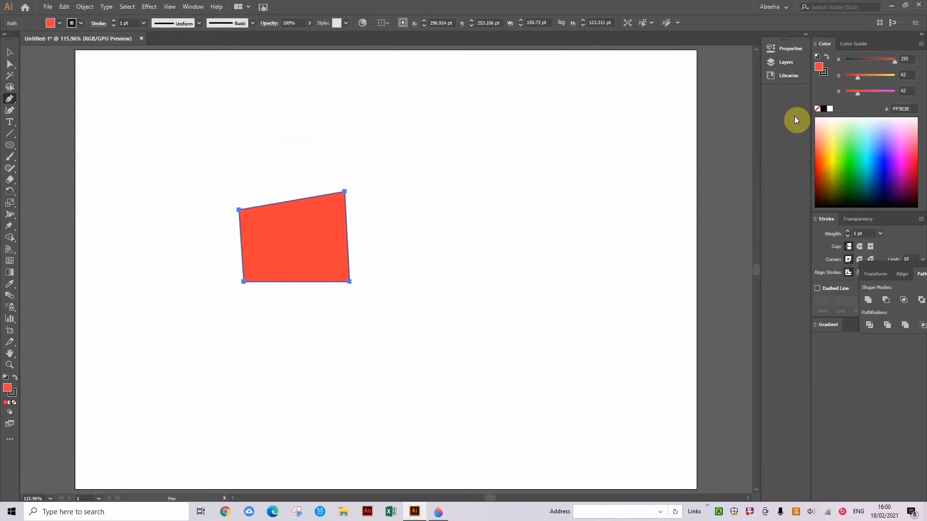
{"action": "key", "text": "ctrl+z"}
{"action": "key", "text": "ctrl+z"}
{"action": "key", "text": "ctrl+z"}
{"action": "key", "text": "ctrl+z"}
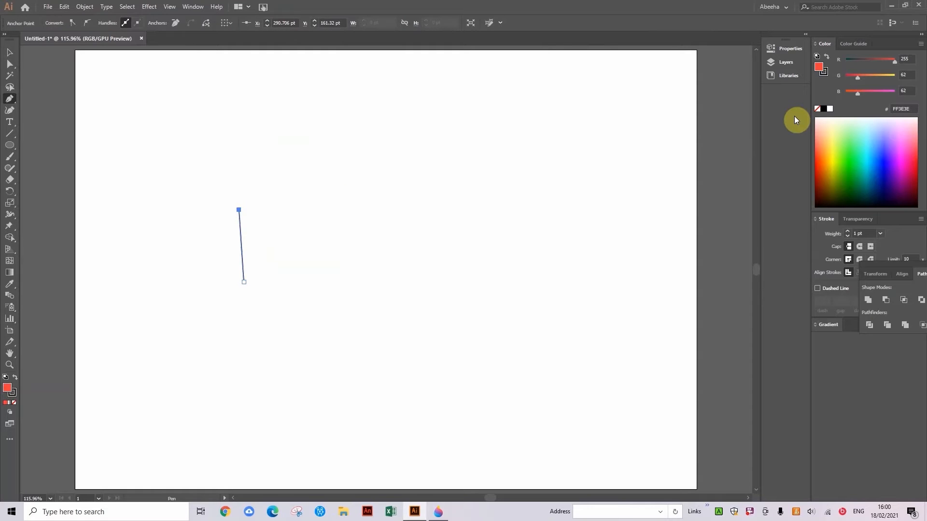
{"action": "key", "text": "ctrl+z"}
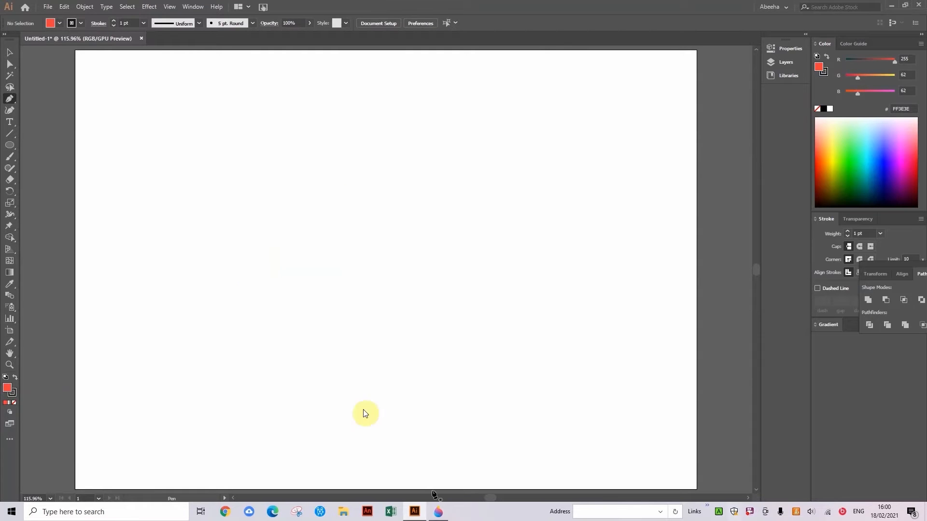
- Draw a closed four-sided shape with straight edges on the upper-left part of the artboard using the Pen tool
{"action": "left_click", "coordinate": [218, 261]}
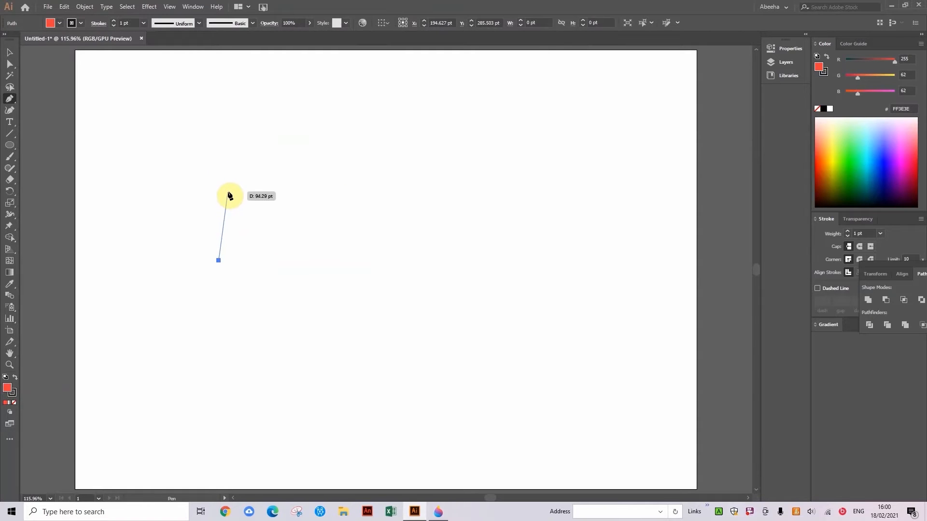
{"action": "left_click", "coordinate": [216, 185]}
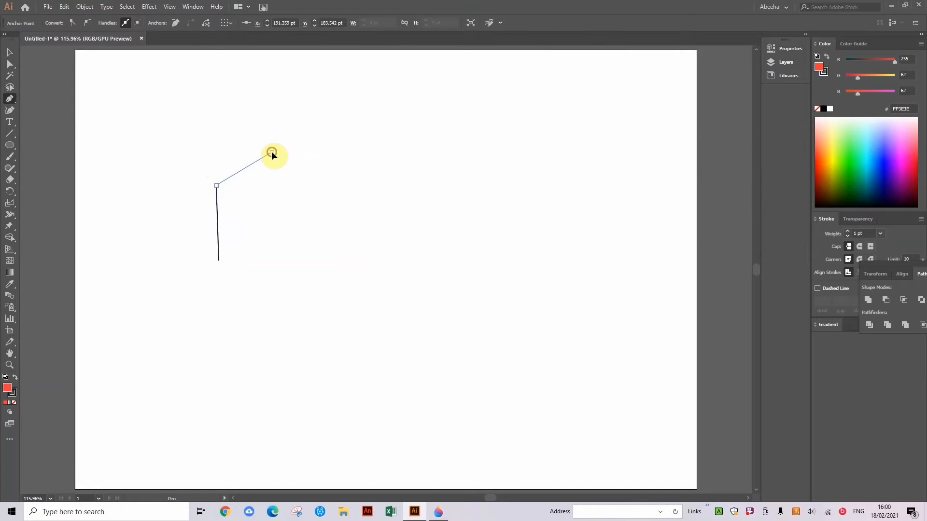
{"action": "left_click", "coordinate": [271, 152]}
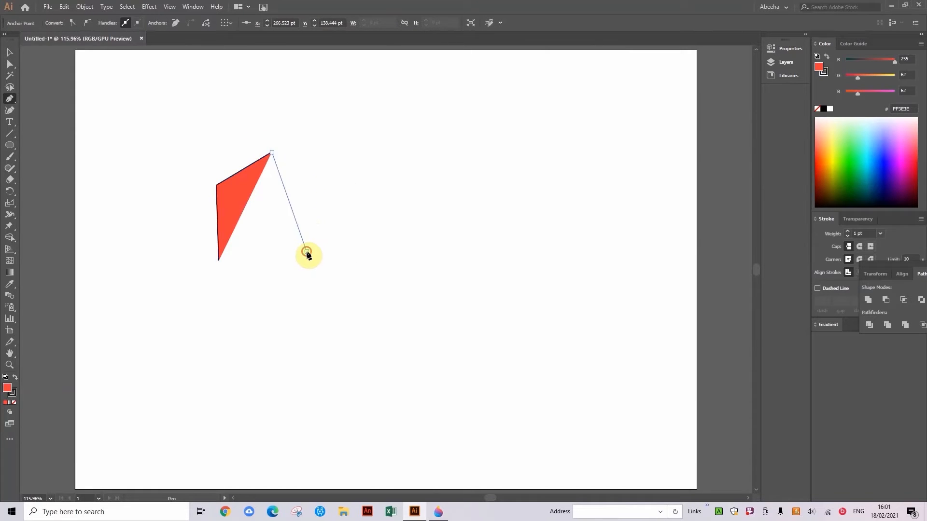
{"action": "left_click", "coordinate": [306, 250]}
{"action": "left_click", "coordinate": [218, 261]}
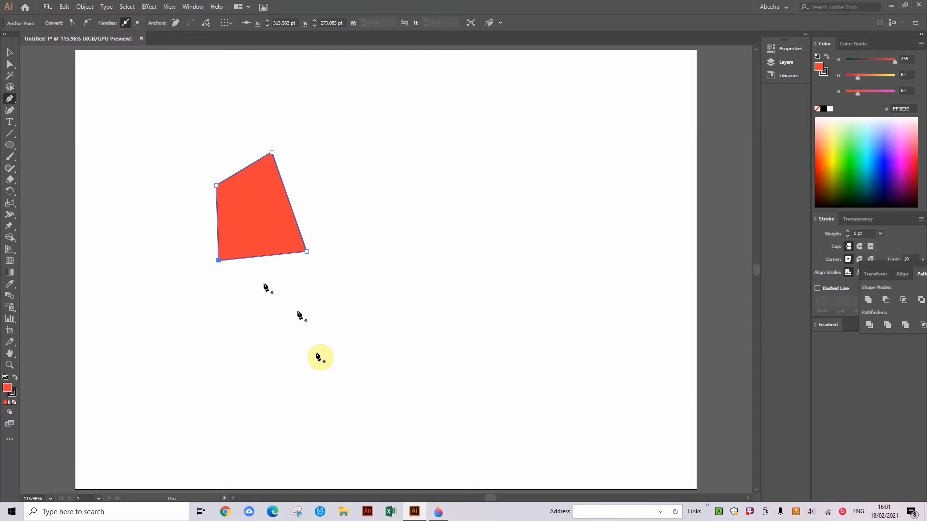
- With the Direct Selection tool, select the four-sided shape's upper-left anchor point together with its lower-left one
{"action": "left_click", "coordinate": [9, 64]}
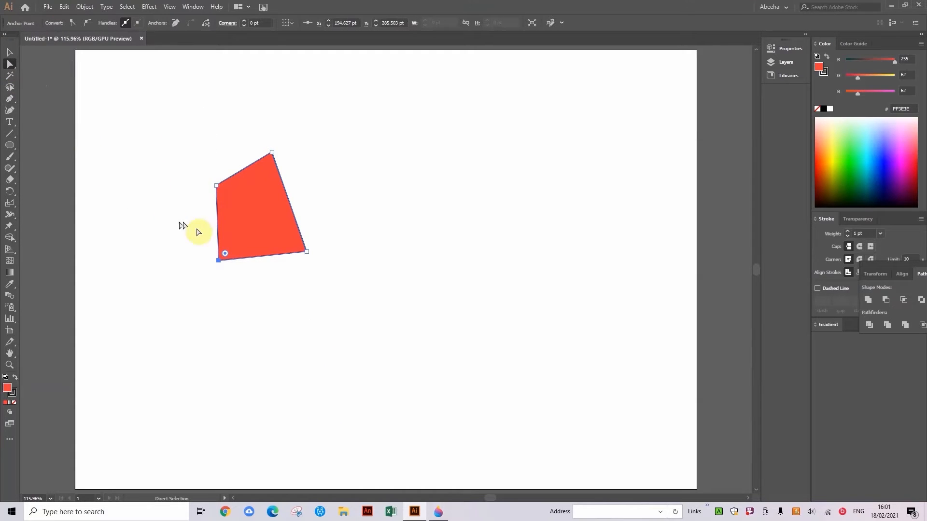
{"action": "left_click_drag", "start_coordinate": [226, 255], "coordinate": [207, 286]}
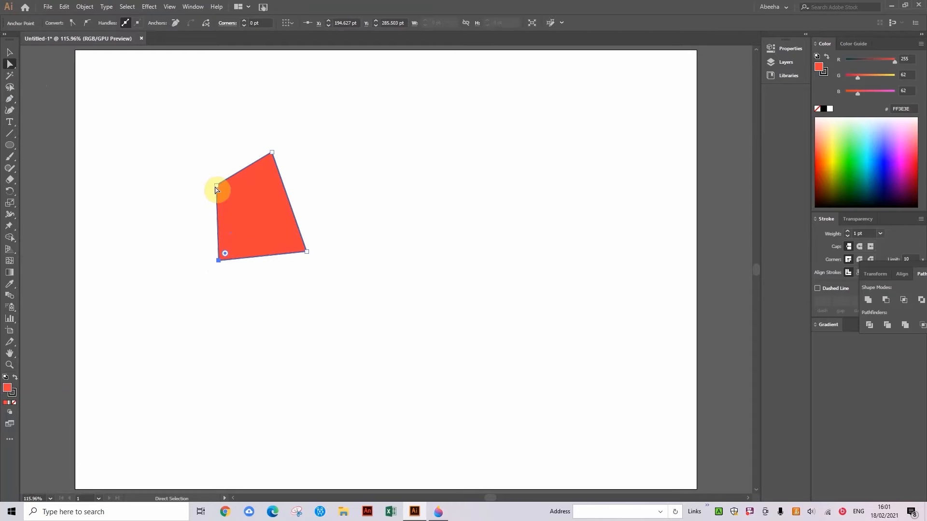
{"action": "left_click", "coordinate": [216, 187]}
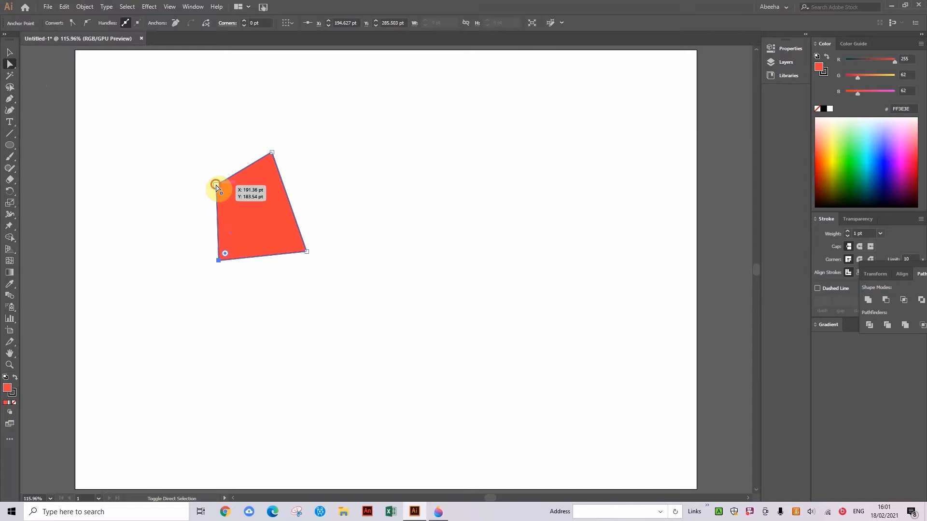
{"action": "left_click", "coordinate": [216, 185], "text": "shift"}
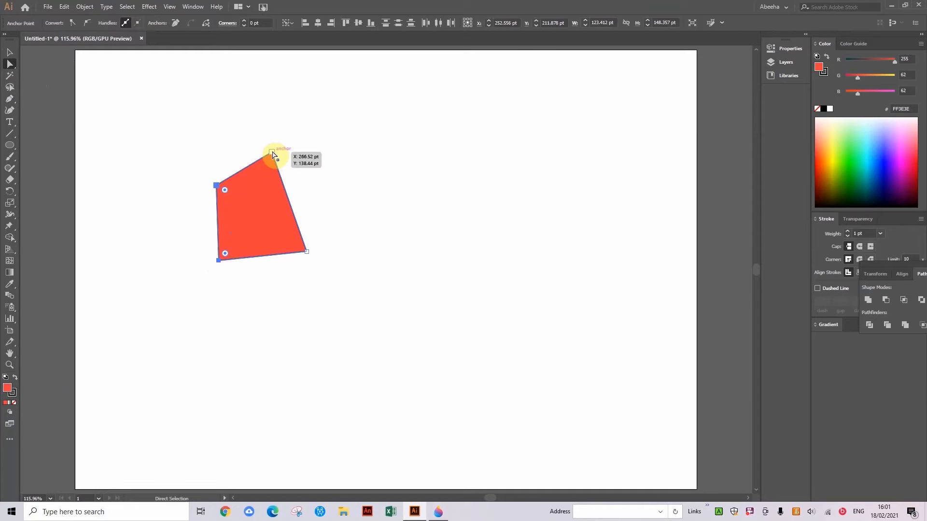
- Select the shape's topmost anchor point alone, and add the upper-left, lower-left and lower-right ones to the selection
{"action": "left_click", "coordinate": [272, 152]}
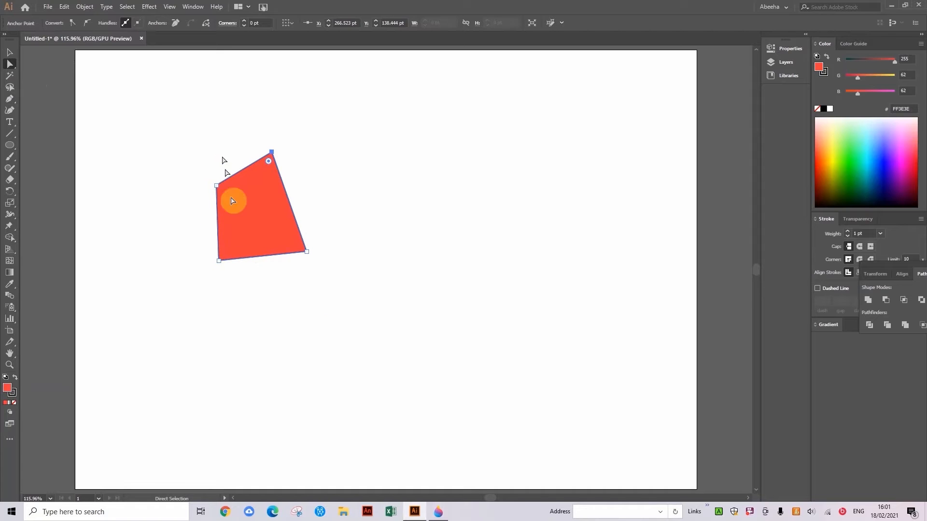
{"action": "left_click", "coordinate": [217, 186], "text": "shift"}
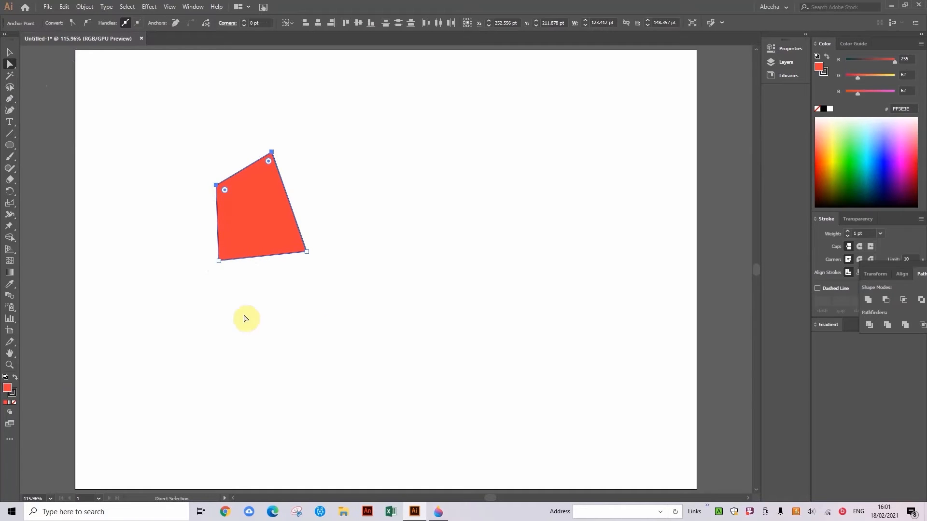
{"action": "left_click", "coordinate": [217, 261], "text": "shift"}
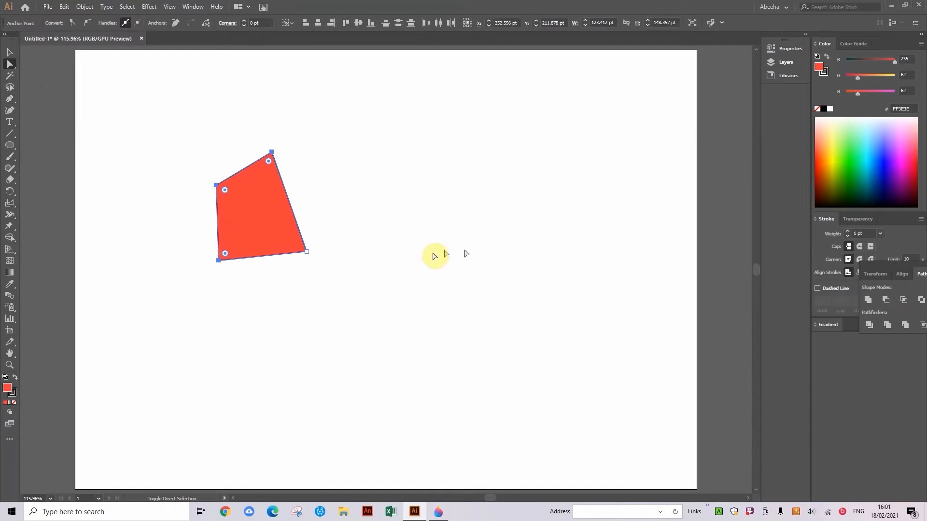
{"action": "left_click", "coordinate": [306, 251], "text": "shift"}
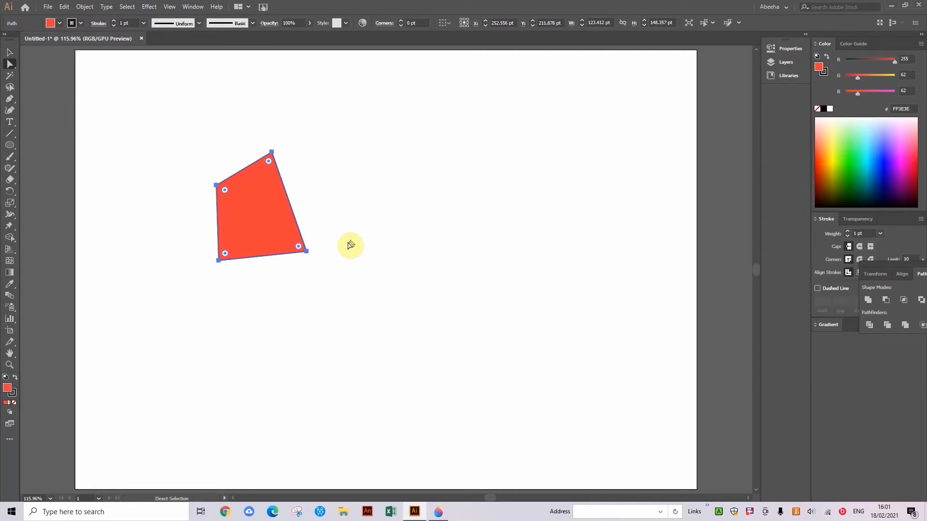
- Round all four corners of the shape to a radius of about 22 pt and move it slightly up and to the left
{"action": "left_click_drag", "start_coordinate": [302, 249], "coordinate": [227, 241]}
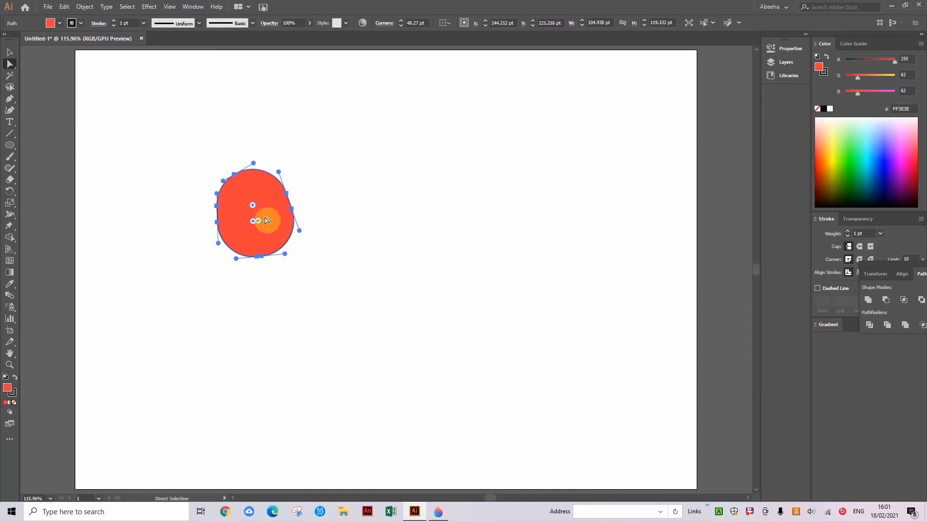
{"action": "left_click_drag", "start_coordinate": [261, 223], "coordinate": [247, 209]}
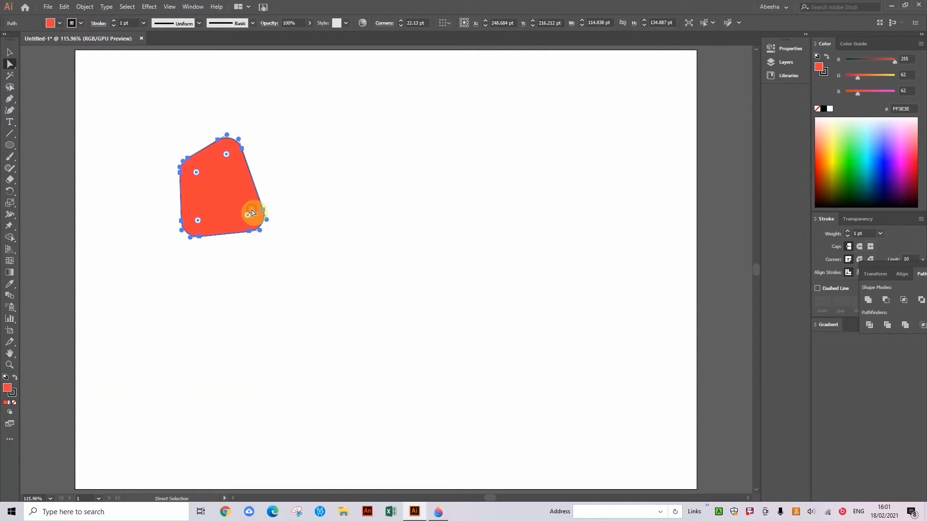
{"action": "left_click", "coordinate": [4, 53]}
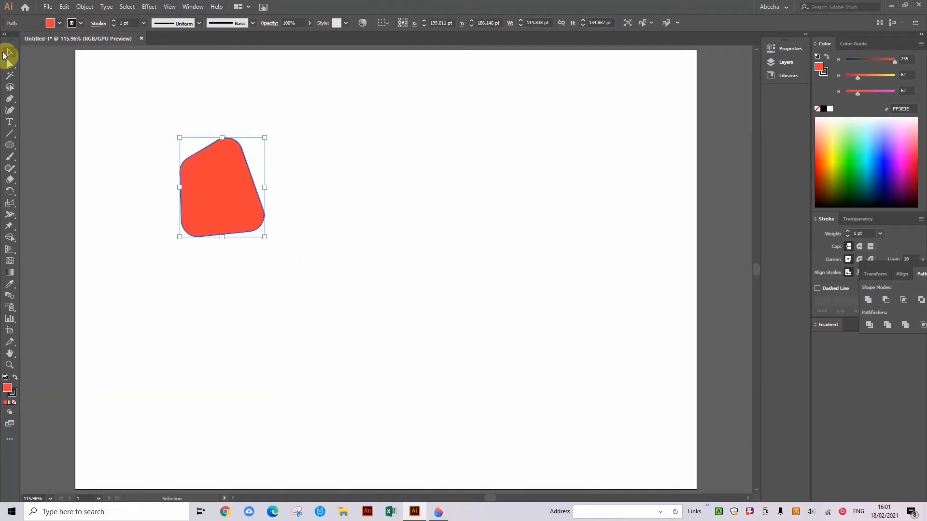
{"action": "left_click", "coordinate": [182, 330]}
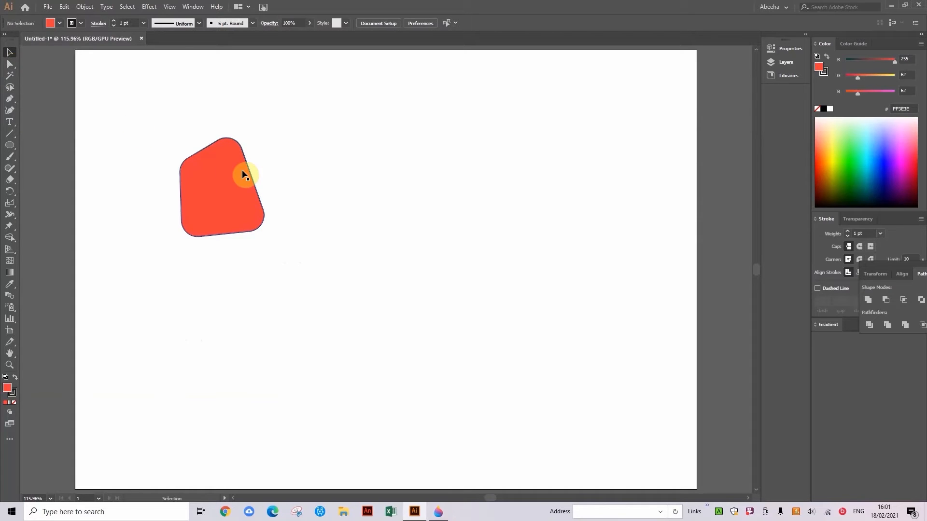
- Select the whole rounded shape with the Selection tool and move it to the upper middle of the artboard
{"action": "left_click_drag", "start_coordinate": [135, 122], "coordinate": [234, 225]}
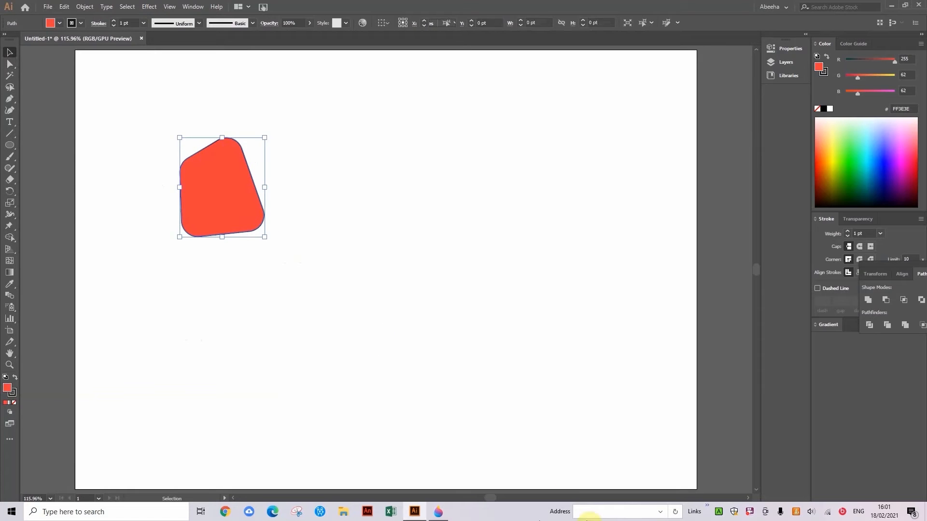
{"action": "left_click", "coordinate": [341, 238]}
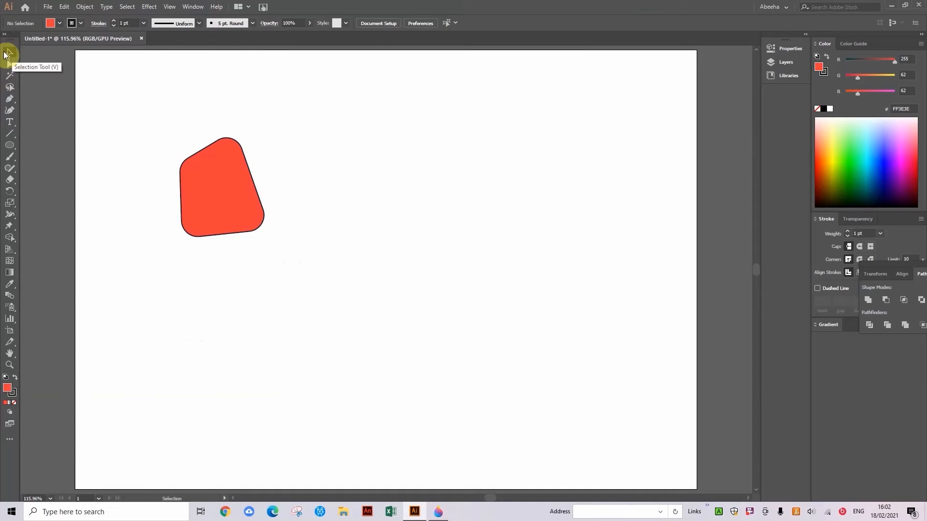
{"action": "left_click", "coordinate": [9, 63]}
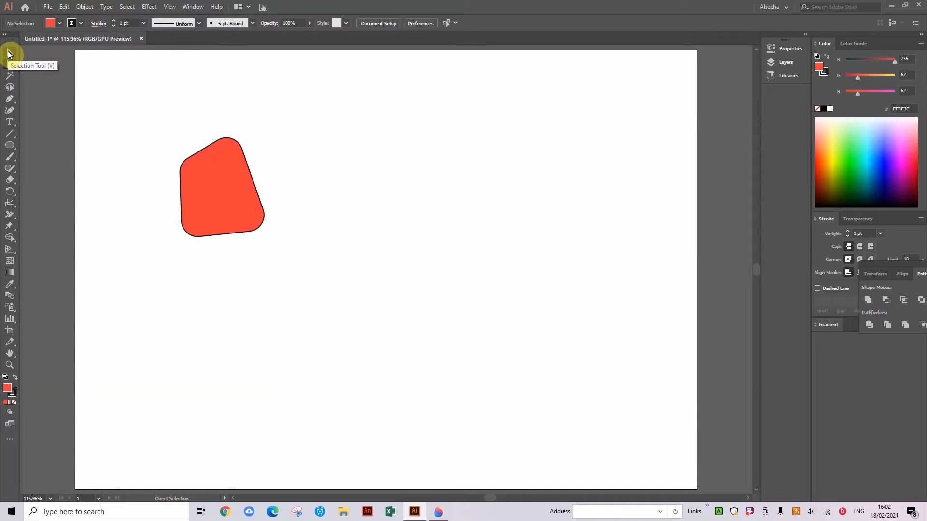
{"action": "left_click", "coordinate": [8, 53]}
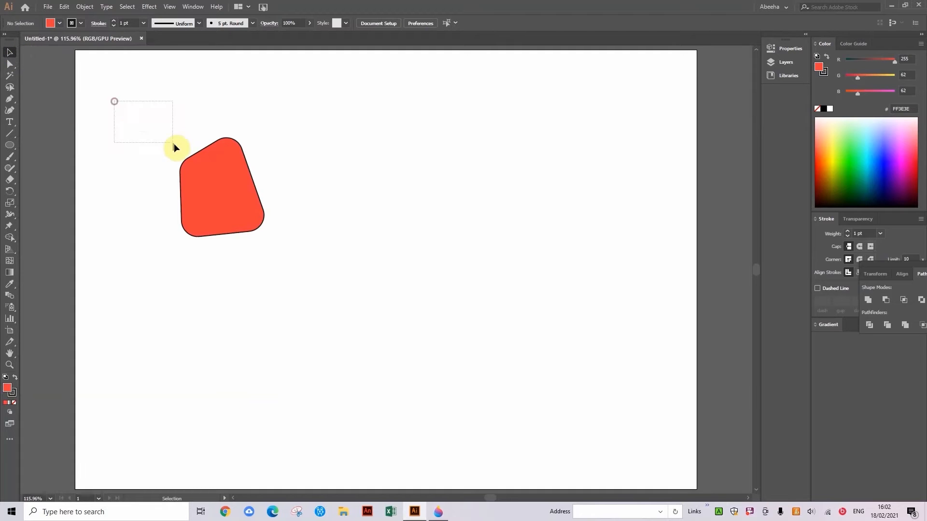
{"action": "left_click_drag", "start_coordinate": [156, 137], "coordinate": [398, 195]}
{"action": "left_click", "coordinate": [219, 154]}
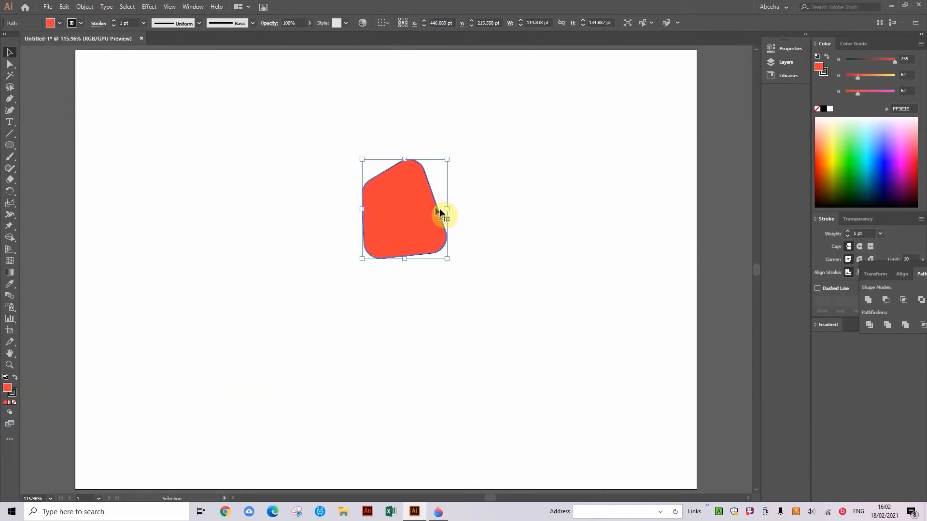
- Resize the shape to about 100 pt wide and 92.5 pt high with its bounding box handles
{"action": "mouse_move", "coordinate": [449, 210]}
{"action": "left_mouse_down"}
{"action": "mouse_move", "coordinate": [507, 220]}
{"action": "mouse_move", "coordinate": [459, 228]}
{"action": "mouse_move", "coordinate": [446, 218]}
{"action": "left_mouse_up"}
{"action": "left_click_drag", "start_coordinate": [450, 159], "coordinate": [434, 177]}
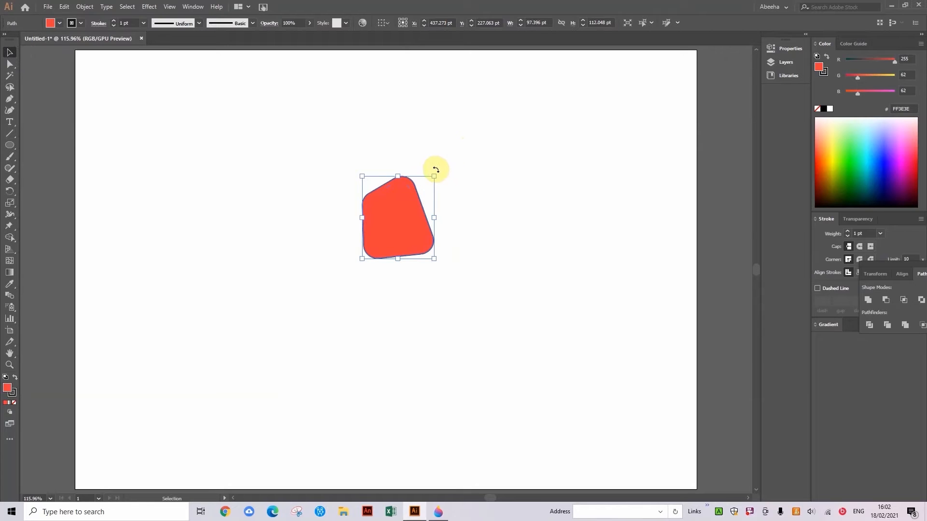
{"action": "left_click_drag", "start_coordinate": [435, 175], "coordinate": [432, 151]}
{"action": "key", "text": "ctrl"}
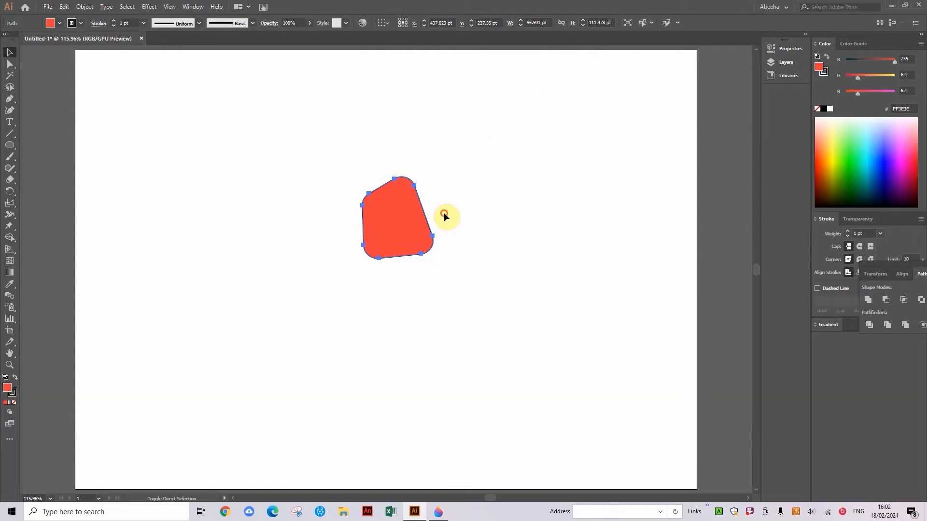
{"action": "mouse_move", "coordinate": [434, 216]}
{"action": "left_mouse_down"}
{"action": "mouse_move", "coordinate": [541, 206]}
{"action": "mouse_move", "coordinate": [454, 232]}
{"action": "mouse_move", "coordinate": [428, 223]}
{"action": "mouse_move", "coordinate": [521, 227]}
{"action": "mouse_move", "coordinate": [436, 217]}
{"action": "left_mouse_up"}
{"action": "left_click", "coordinate": [461, 297]}
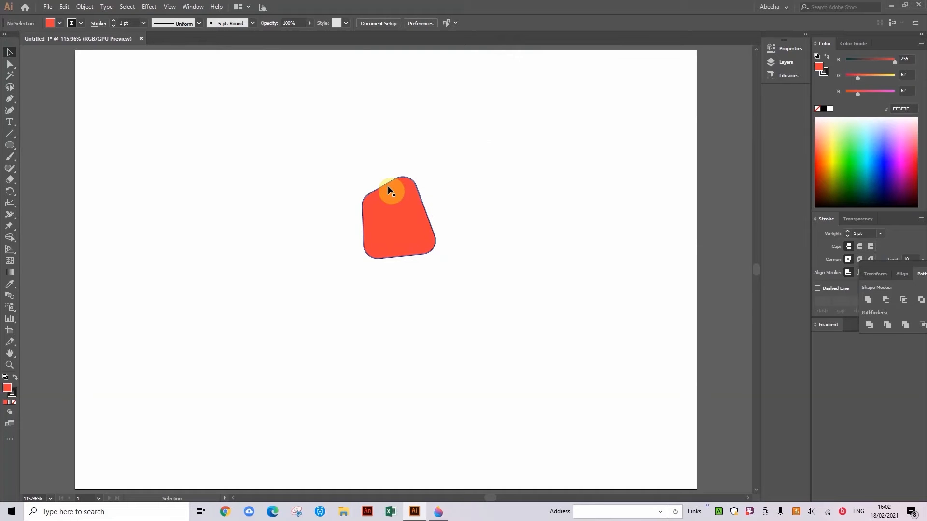
{"action": "left_click_drag", "start_coordinate": [331, 155], "coordinate": [473, 324]}
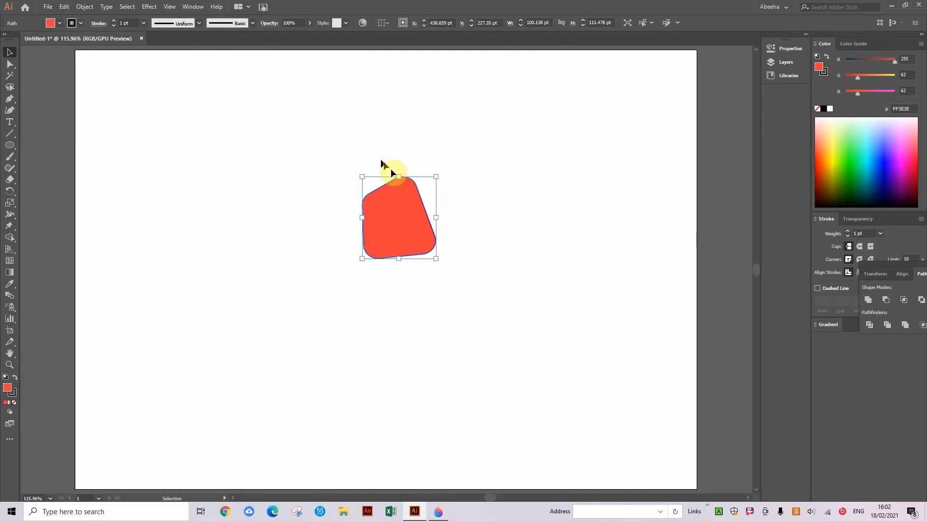
{"action": "mouse_move", "coordinate": [399, 175]}
{"action": "left_mouse_down"}
{"action": "mouse_move", "coordinate": [378, 73]}
{"action": "mouse_move", "coordinate": [430, 275]}
{"action": "mouse_move", "coordinate": [403, 493]}
{"action": "mouse_move", "coordinate": [409, 462]}
{"action": "mouse_move", "coordinate": [415, 497]}
{"action": "mouse_move", "coordinate": [407, 422]}
{"action": "mouse_move", "coordinate": [418, 230]}
{"action": "mouse_move", "coordinate": [399, 192]}
{"action": "left_mouse_up"}
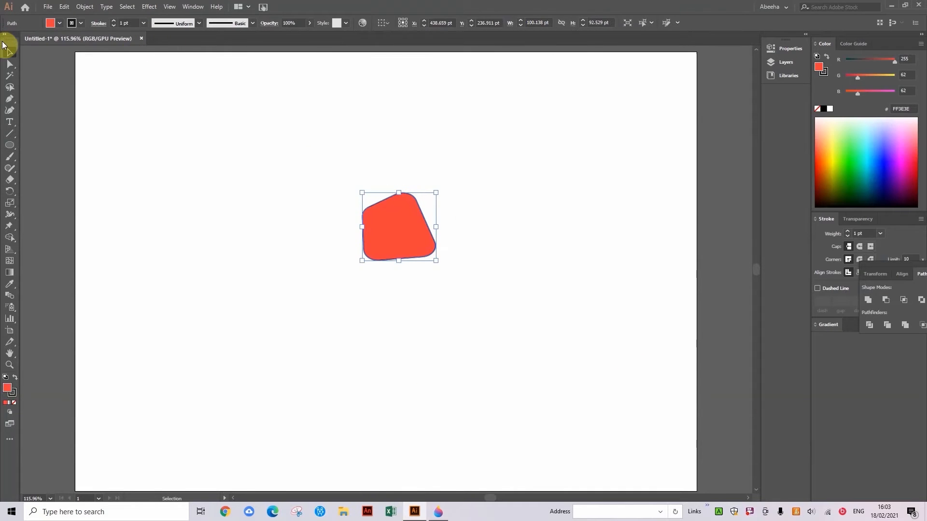
- Delete the rounded shape and draw a narrow upright ellipse of about 16 by 44 pt on the upper-left part of the artboard
{"action": "key", "text": "Delete"}
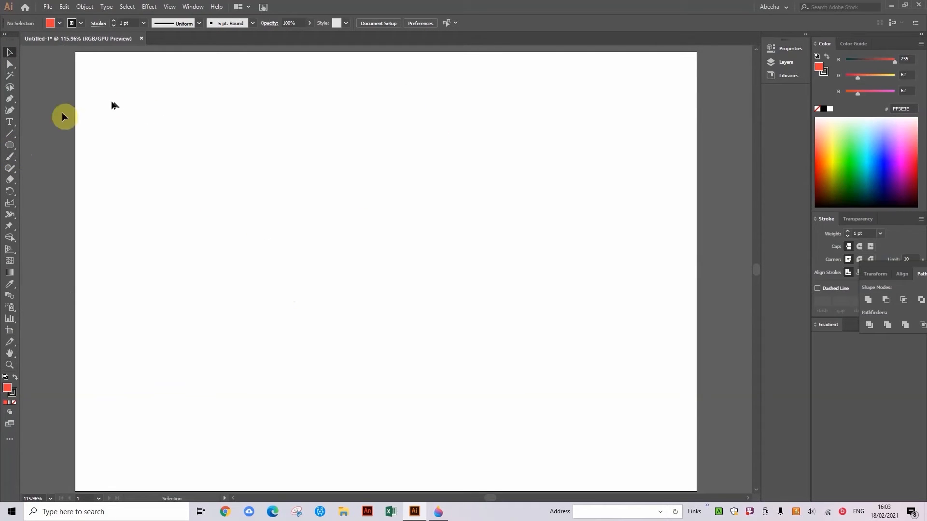
{"action": "left_click", "coordinate": [11, 147]}
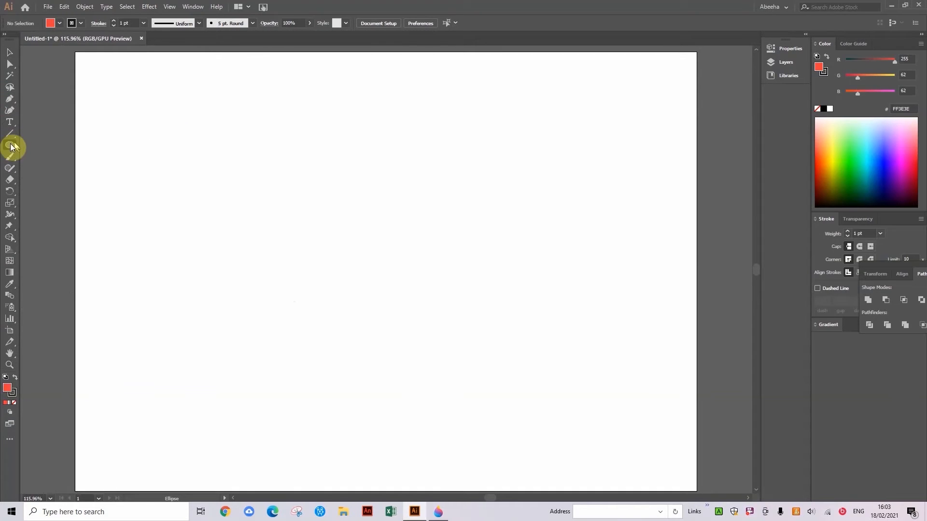
{"action": "left_click_drag", "start_coordinate": [181, 167], "coordinate": [192, 199]}
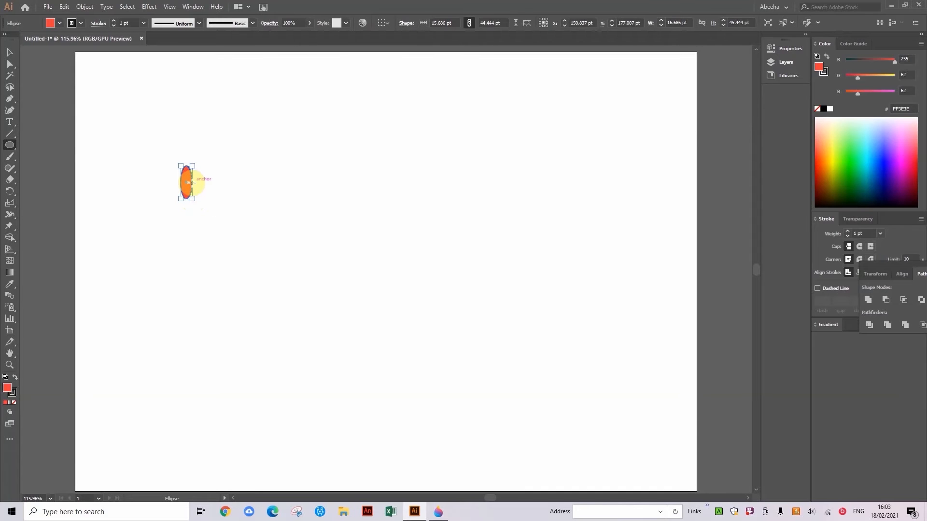
- Select the ellipse by enclosing it with the Selection tool and delete it
{"action": "left_click", "coordinate": [10, 52]}
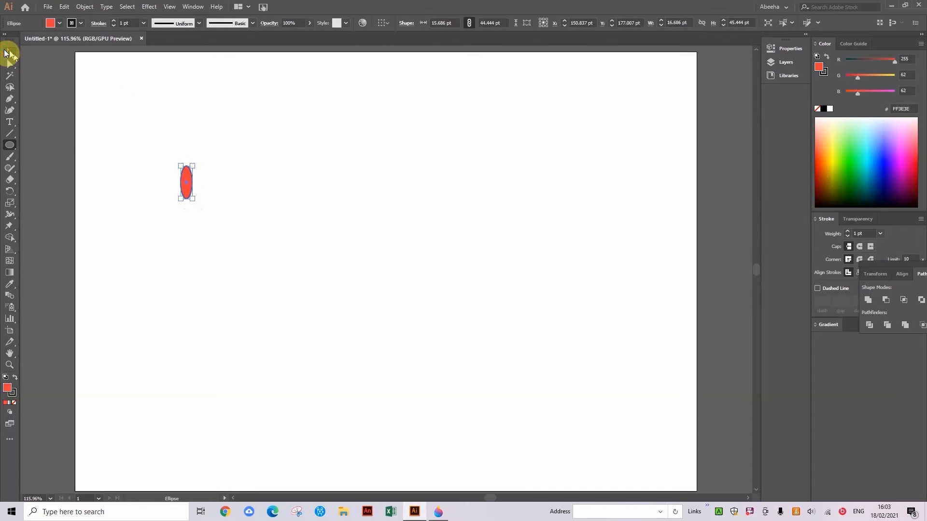
{"action": "left_click", "coordinate": [181, 148]}
{"action": "left_click_drag", "start_coordinate": [165, 160], "coordinate": [221, 204]}
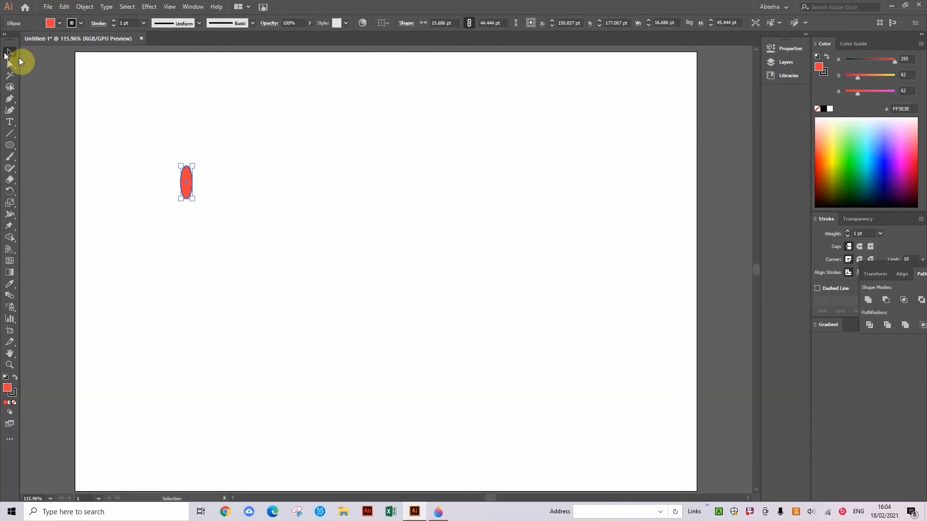
{"action": "left_click", "coordinate": [153, 163]}
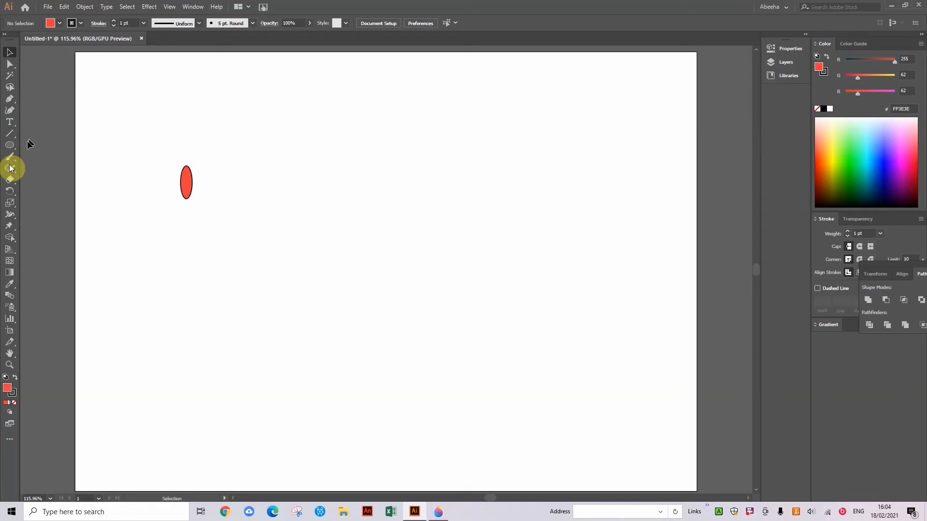
{"action": "left_click_drag", "start_coordinate": [136, 158], "coordinate": [250, 289]}
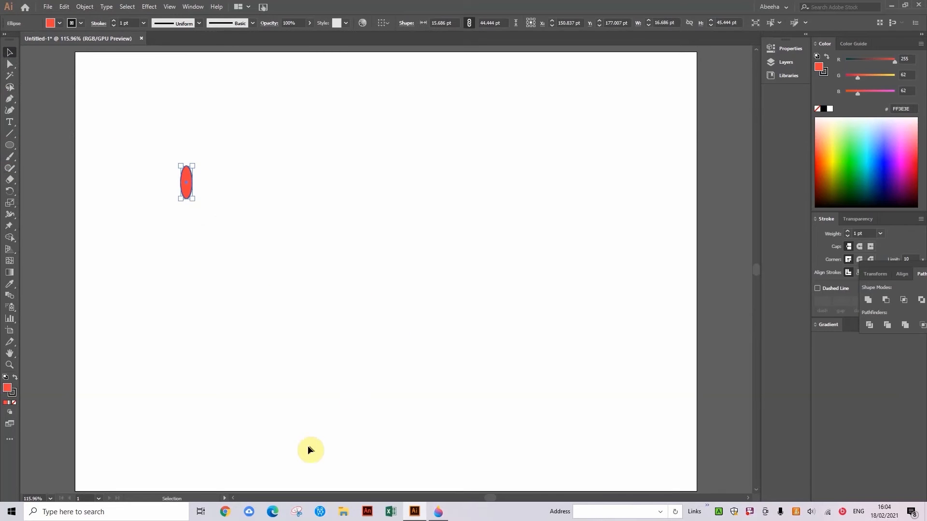
{"action": "key", "text": "Delete"}
- Draw a square of about 92 pt with the Rounded Rectangle tool on the upper-left part of the artboard
{"action": "left_click", "coordinate": [11, 148]}
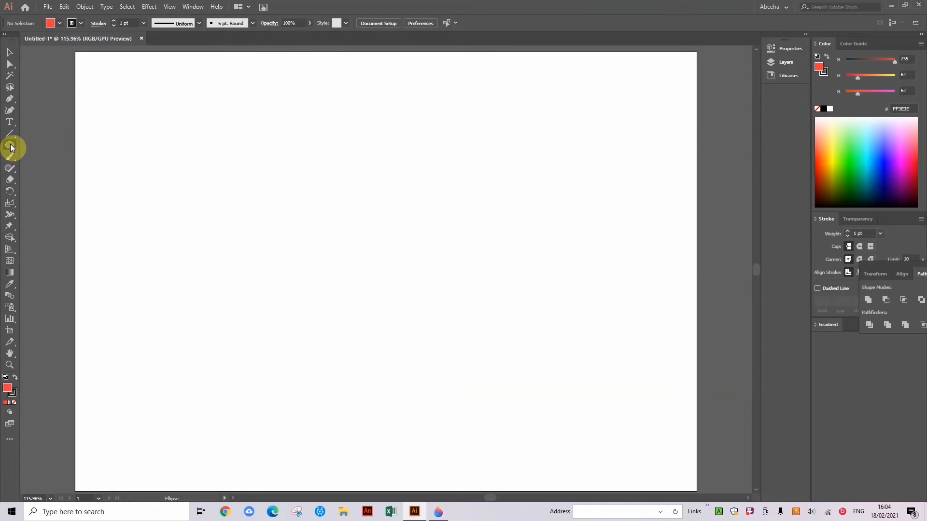
{"action": "left_click", "coordinate": [10, 148]}
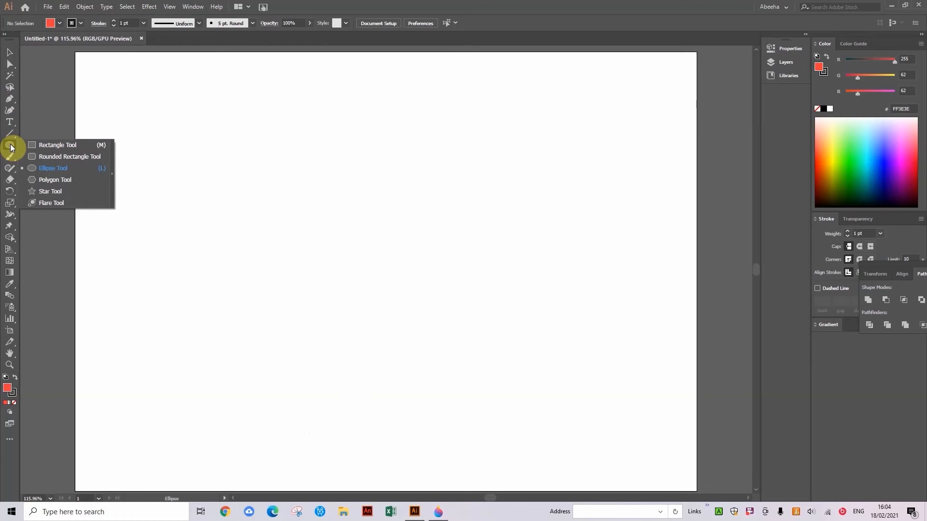
{"action": "left_click", "coordinate": [10, 148]}
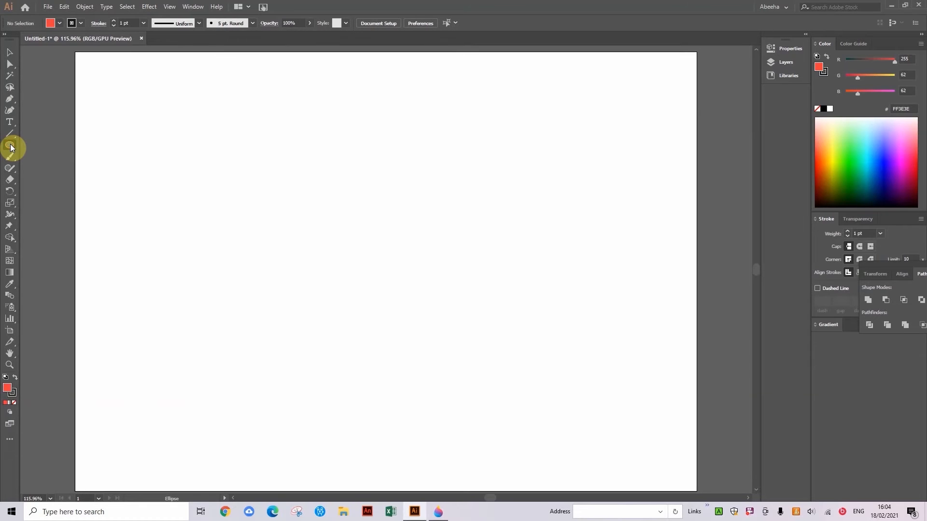
{"action": "left_click", "coordinate": [11, 148]}
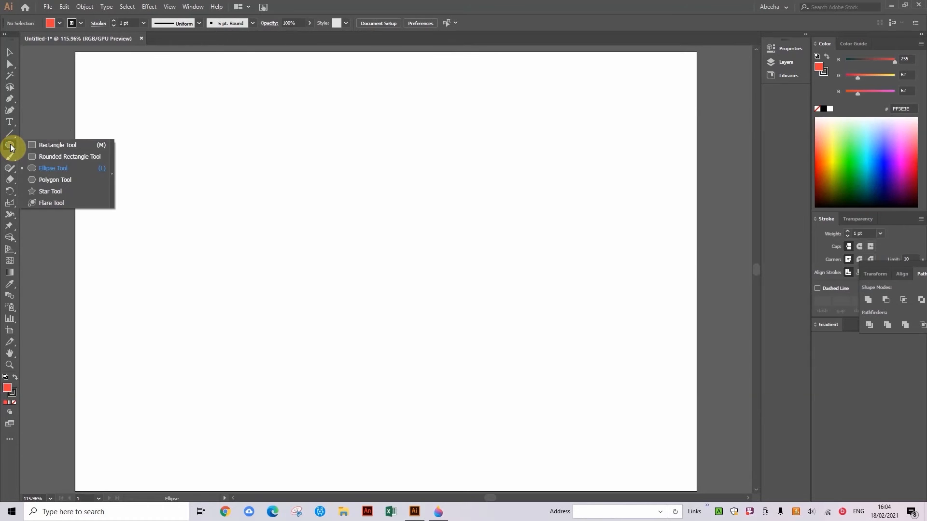
{"action": "left_click", "coordinate": [43, 156]}
{"action": "mouse_move", "coordinate": [206, 186]}
{"action": "left_mouse_down"}
{"action": "mouse_move", "coordinate": [236, 228]}
{"action": "mouse_move", "coordinate": [273, 254]}
{"action": "left_mouse_up"}
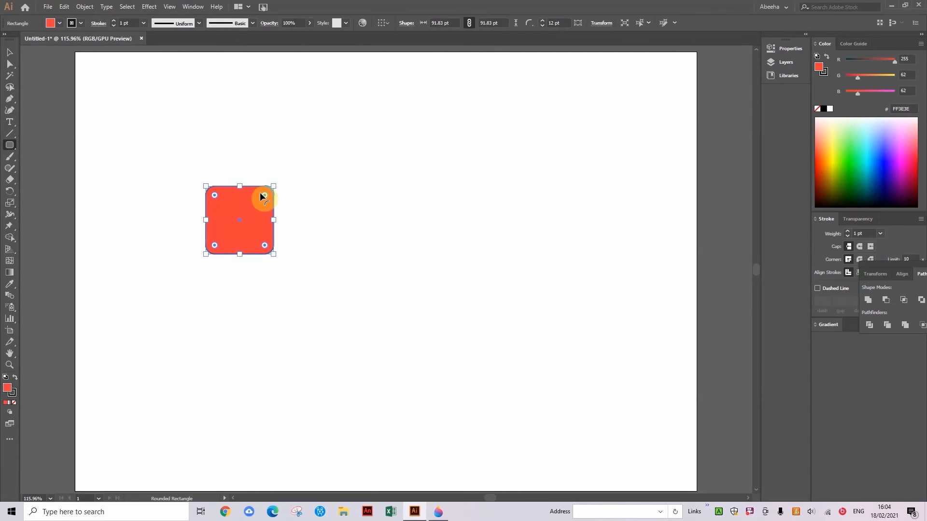
- Reduce the rounded square's corner radius to 0 pt and round its corners again to about 26 pt
{"action": "left_click_drag", "start_coordinate": [264, 195], "coordinate": [433, 157]}
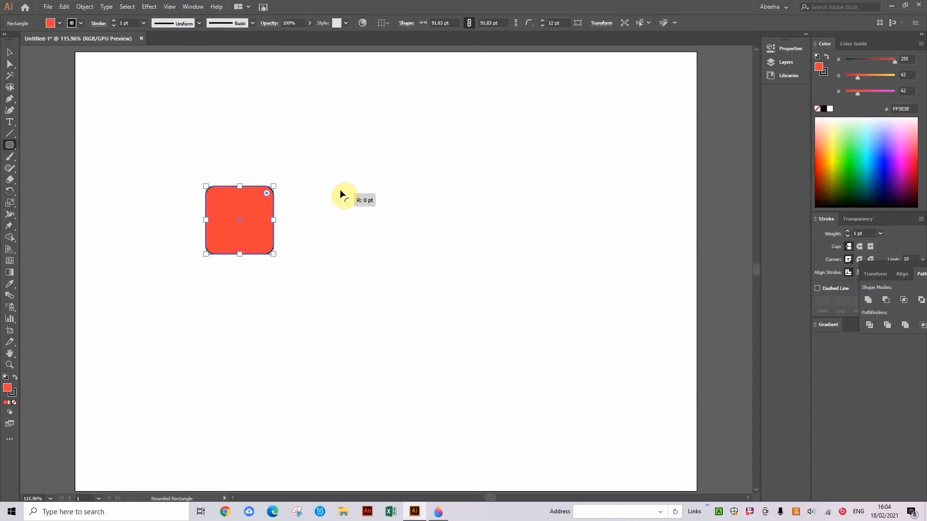
{"action": "left_click_drag", "start_coordinate": [223, 192], "coordinate": [364, 159]}
{"action": "left_click_drag", "start_coordinate": [261, 201], "coordinate": [264, 197]}
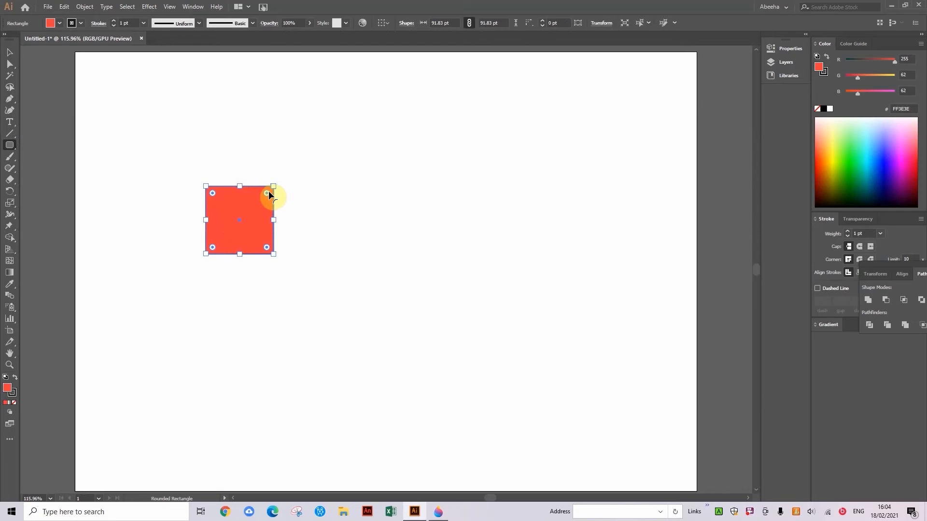
{"action": "left_click_drag", "start_coordinate": [268, 190], "coordinate": [225, 182]}
- Move the rounded square slightly up and to the left with the Selection tool and delete it
{"action": "left_click", "coordinate": [13, 51]}
{"action": "left_click", "coordinate": [193, 172]}
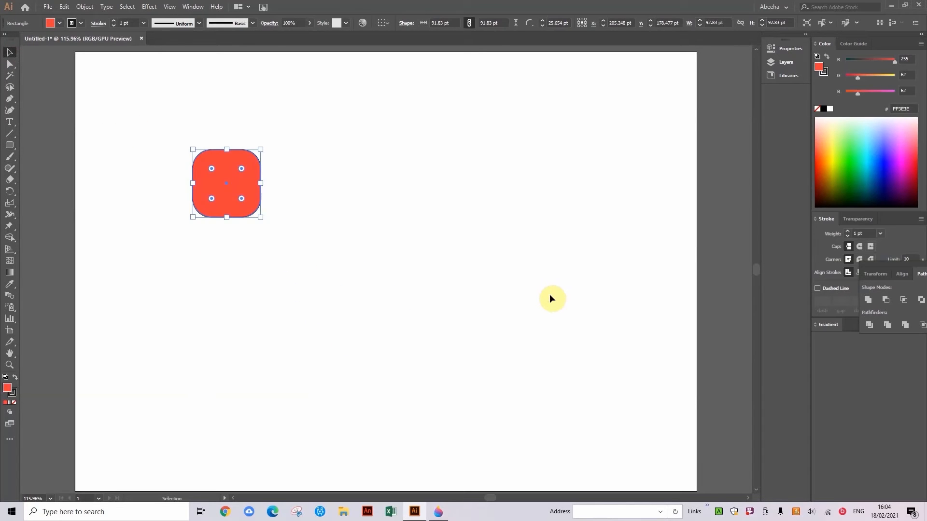
{"action": "key", "text": "Delete"}
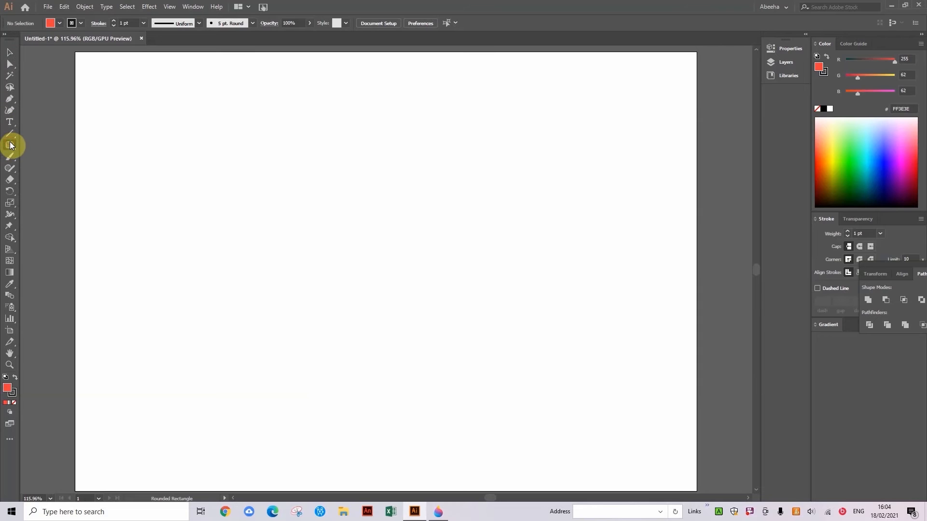
- Draw a small square of about 26 pt with the Rectangle tool on the upper-left part of the artboard
{"action": "left_click_drag", "start_coordinate": [11, 145], "coordinate": [34, 151]}
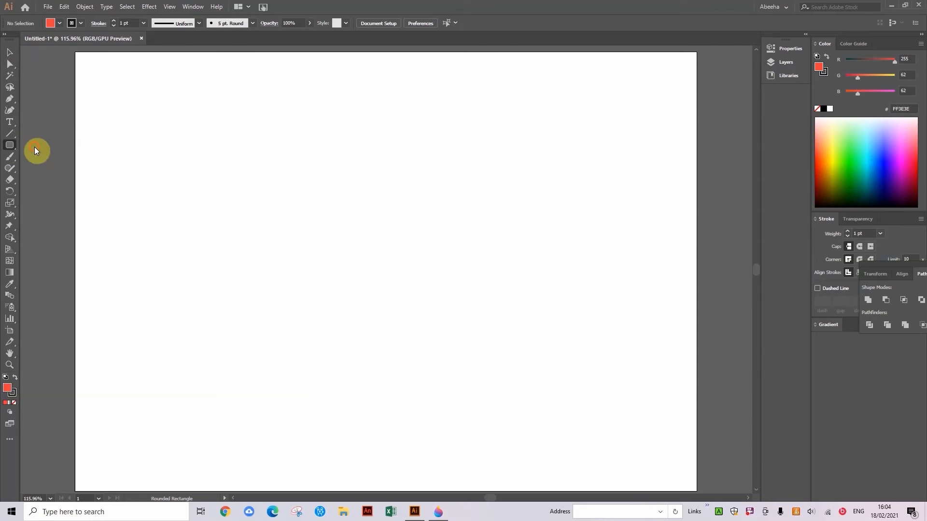
{"action": "mouse_move", "coordinate": [255, 160]}
{"action": "left_mouse_down"}
{"action": "mouse_move", "coordinate": [271, 182]}
{"action": "mouse_move", "coordinate": [316, 196]}
{"action": "mouse_move", "coordinate": [396, 192]}
{"action": "mouse_move", "coordinate": [274, 182]}
{"action": "mouse_move", "coordinate": [277, 269]}
{"action": "mouse_move", "coordinate": [273, 157]}
{"action": "mouse_move", "coordinate": [285, 118]}
{"action": "mouse_move", "coordinate": [259, 86]}
{"action": "mouse_move", "coordinate": [288, 139]}
{"action": "mouse_move", "coordinate": [292, 117]}
{"action": "mouse_move", "coordinate": [389, 72]}
{"action": "mouse_move", "coordinate": [196, 161]}
{"action": "mouse_move", "coordinate": [306, 149]}
{"action": "mouse_move", "coordinate": [227, 168]}
{"action": "mouse_move", "coordinate": [246, 163]}
{"action": "mouse_move", "coordinate": [239, 169]}
{"action": "left_mouse_up"}
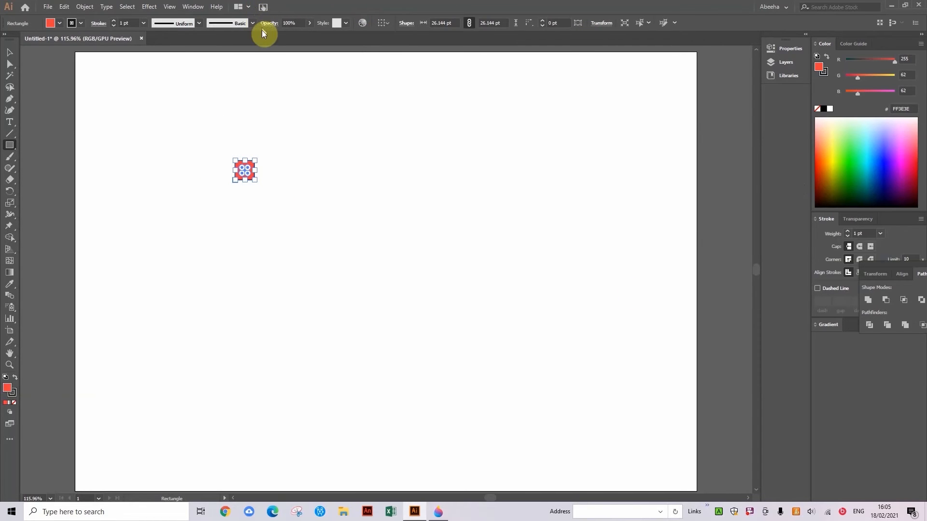
- Select the small square by enclosing it with the Selection tool and delete it
{"action": "left_click", "coordinate": [9, 52]}
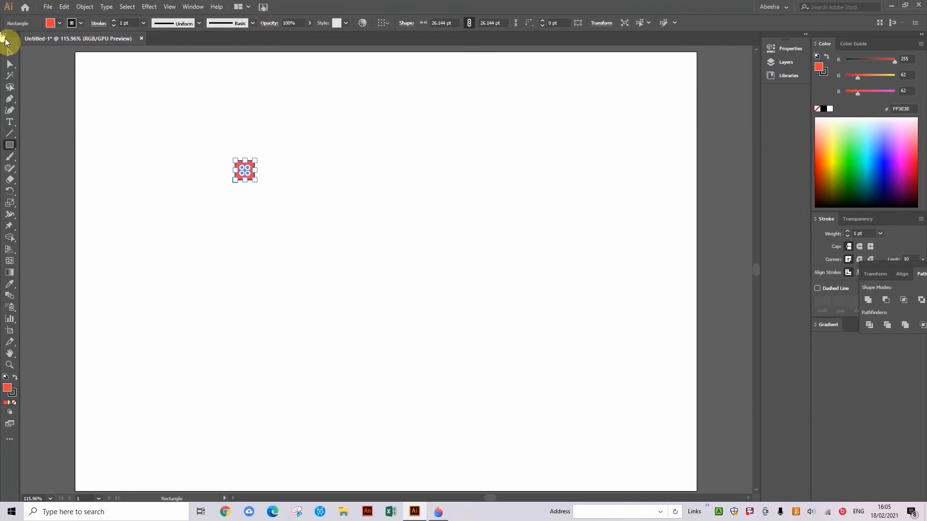
{"action": "left_click", "coordinate": [174, 189]}
{"action": "left_click_drag", "start_coordinate": [238, 132], "coordinate": [270, 191]}
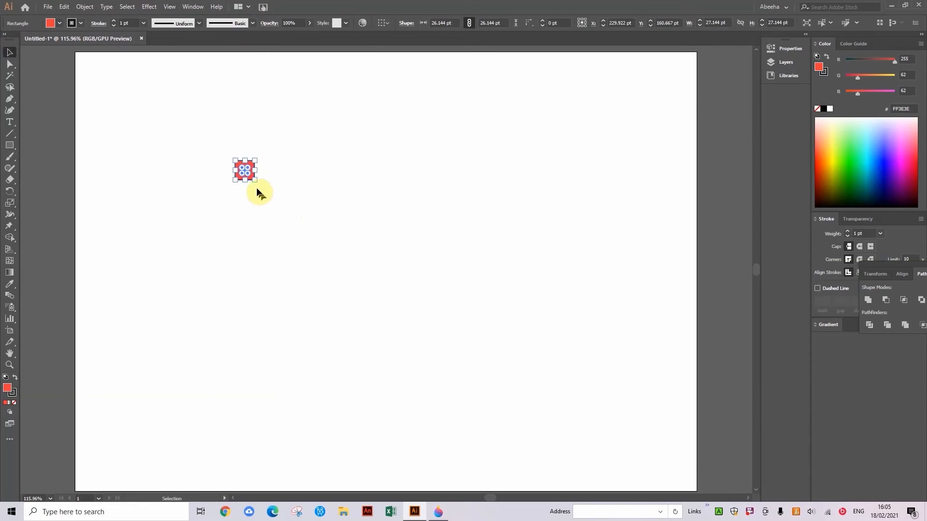
{"action": "key", "text": "Delete"}
- Draw a square of about 48 pt with the Rectangle tool near the artboard's centre, then delete it
{"action": "left_click", "coordinate": [10, 144]}
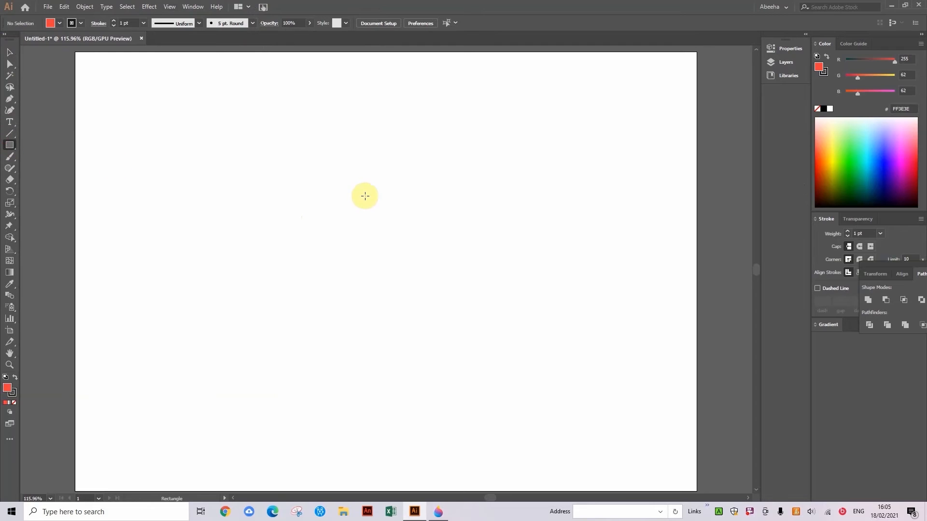
{"action": "left_click_drag", "start_coordinate": [357, 195], "coordinate": [391, 229]}
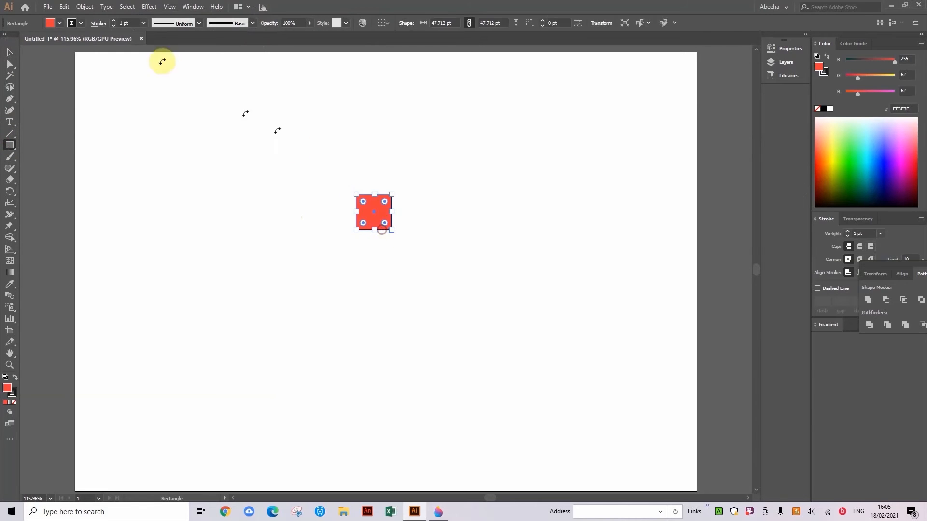
{"action": "left_click", "coordinate": [11, 144]}
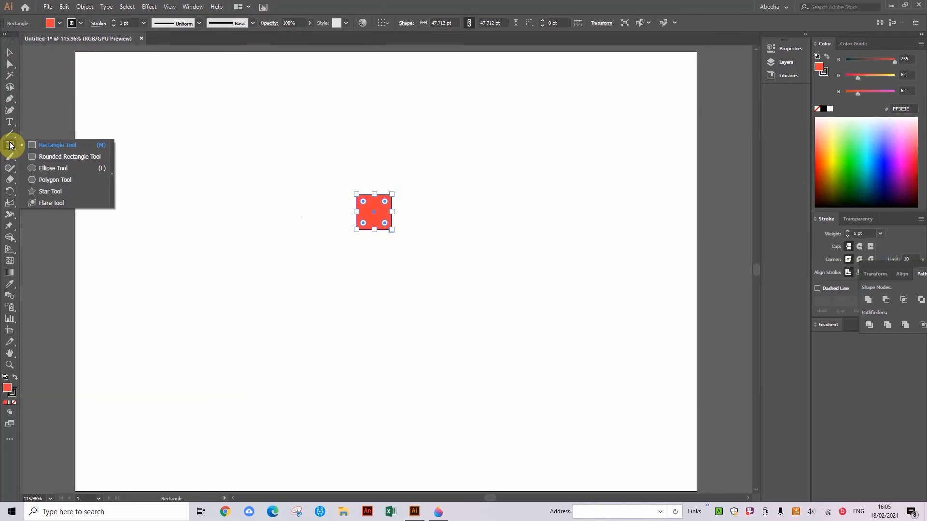
{"action": "left_click", "coordinate": [38, 181]}
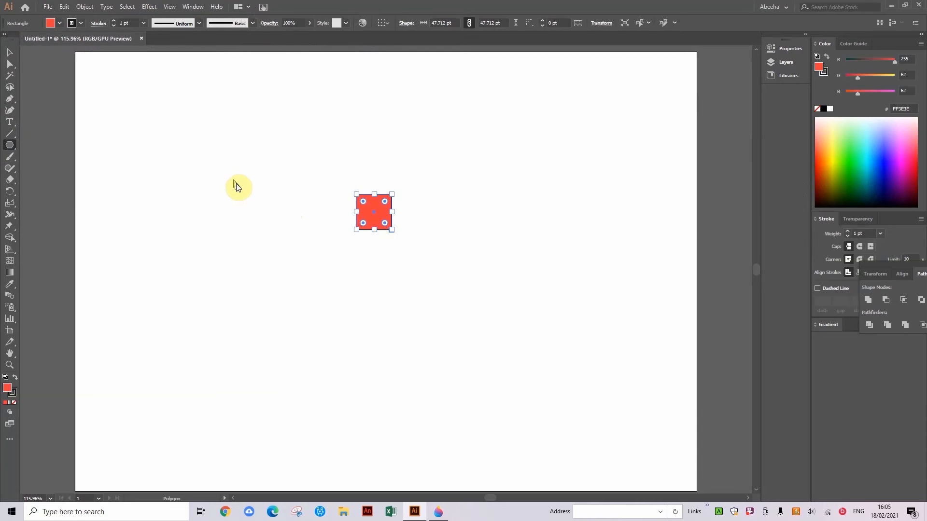
{"action": "left_click", "coordinate": [8, 56]}
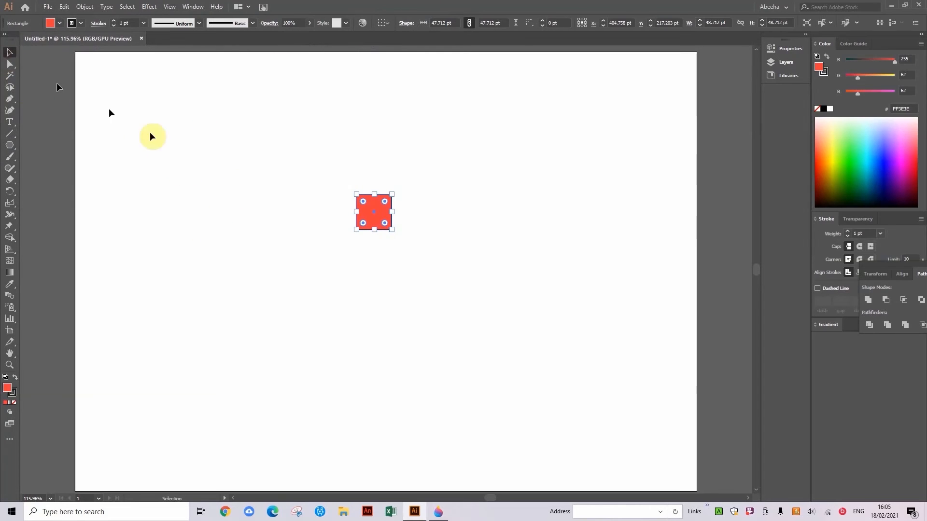
{"action": "left_click_drag", "start_coordinate": [389, 226], "coordinate": [424, 272]}
{"action": "key", "text": "Delete"}
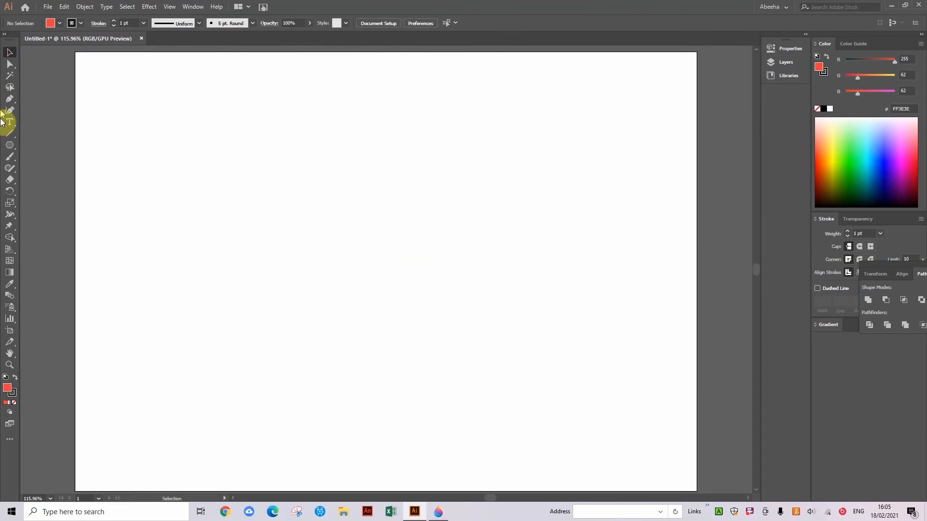
- Draw a tilted hexagon about 153 by 135 pt with the Polygon tool in the upper-left part of the artboard
{"action": "left_click", "coordinate": [9, 146]}
{"action": "left_click_drag", "start_coordinate": [198, 176], "coordinate": [231, 210]}
{"action": "left_click_drag", "start_coordinate": [241, 210], "coordinate": [227, 223]}
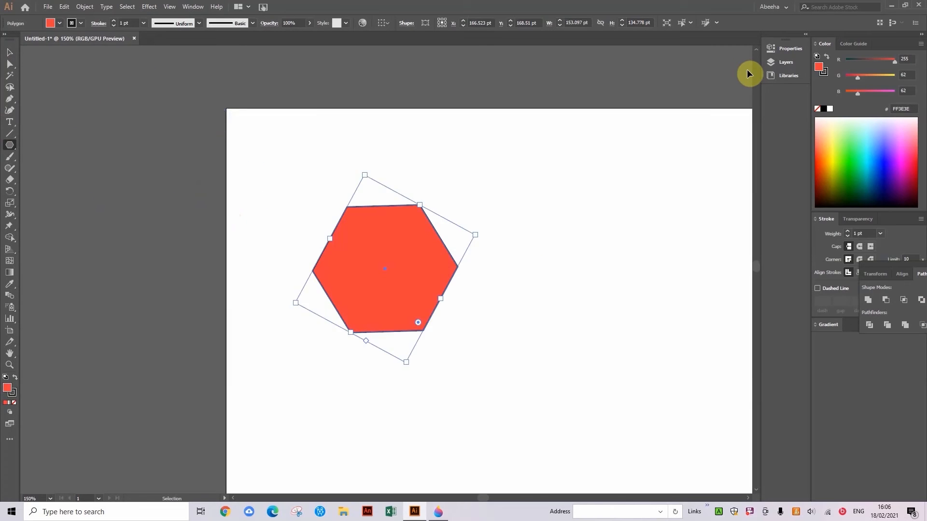
- Examine the hexagon's corner-rounding widget and side-count handle up close
{"action": "key", "text": "ctrl+plus"}
{"action": "key", "text": "ctrl+plus"}
{"action": "key", "text": "ctrl+plus"}
{"action": "key", "text": "ctrl+plus"}
{"action": "key", "text": "ctrl+plus"}
{"action": "left_click_drag", "start_coordinate": [420, 289], "coordinate": [347, 4]}
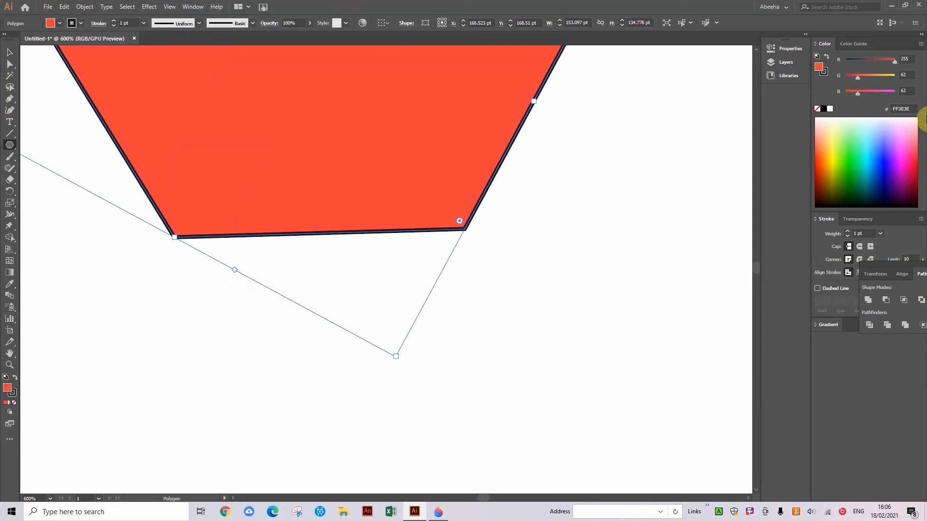
{"action": "key", "text": "ctrl+minus"}
{"action": "key", "text": "ctrl+minus"}
{"action": "key", "text": "ctrl+minus"}
{"action": "key", "text": "ctrl+minus"}
{"action": "key", "text": "ctrl+minus"}
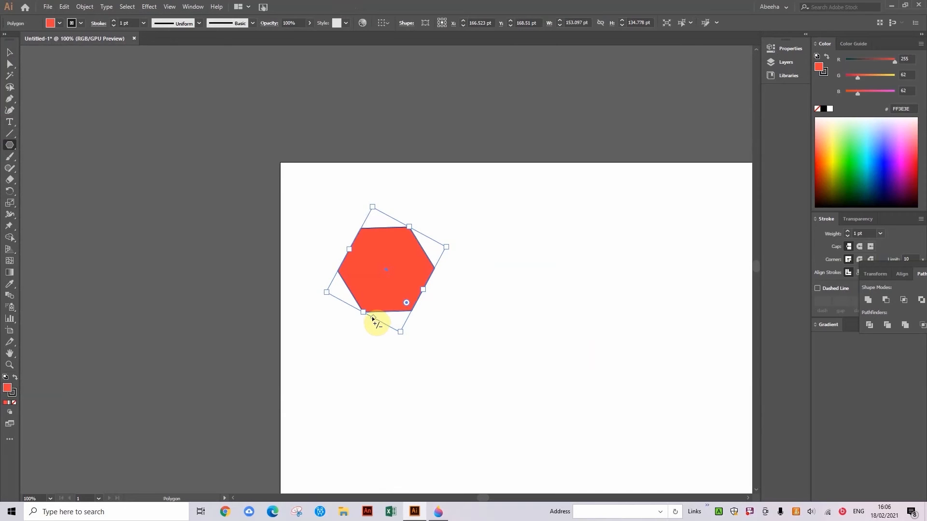
- Reduce the hexagon to 3 sides with its side-count handle, turning it into a triangle
{"action": "mouse_move", "coordinate": [375, 320]}
{"action": "left_mouse_down"}
{"action": "mouse_move", "coordinate": [397, 323]}
{"action": "mouse_move", "coordinate": [375, 326]}
{"action": "left_mouse_up"}
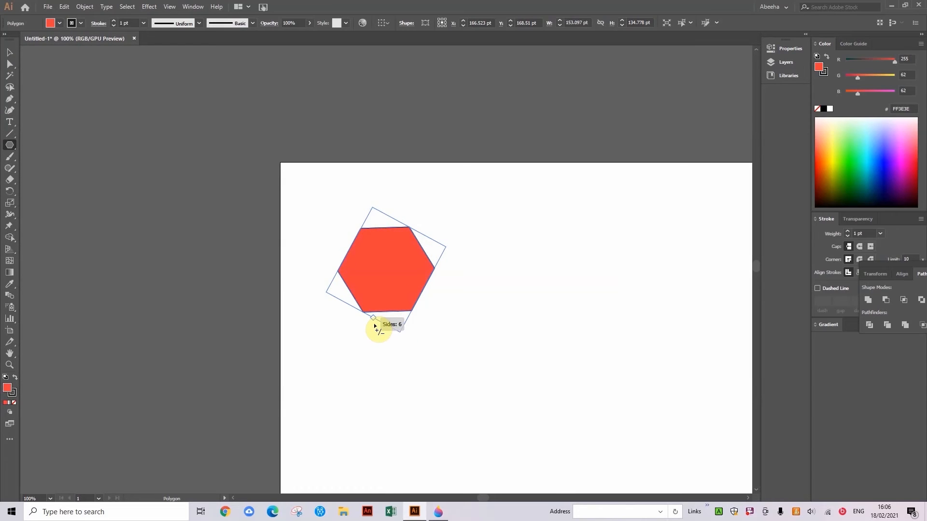
{"action": "left_click_drag", "start_coordinate": [370, 320], "coordinate": [394, 331]}
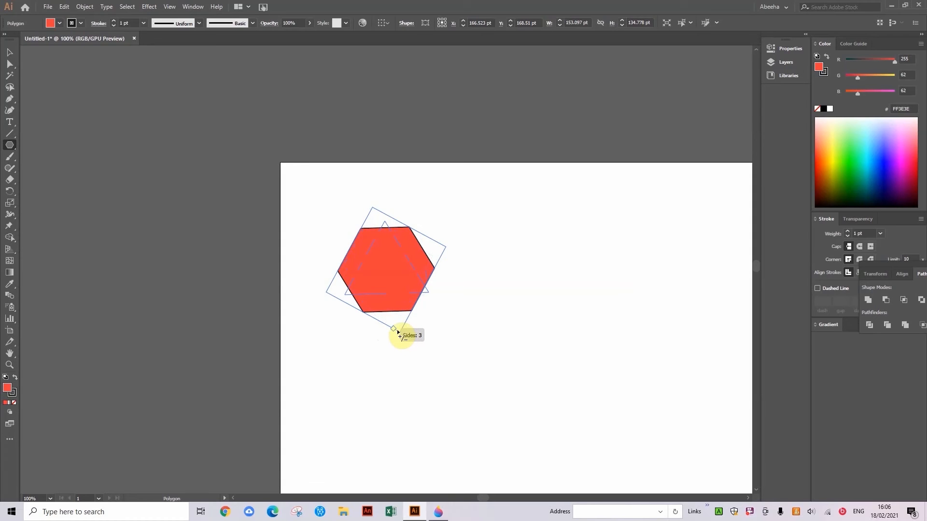
{"action": "left_click_drag", "start_coordinate": [405, 342], "coordinate": [409, 333]}
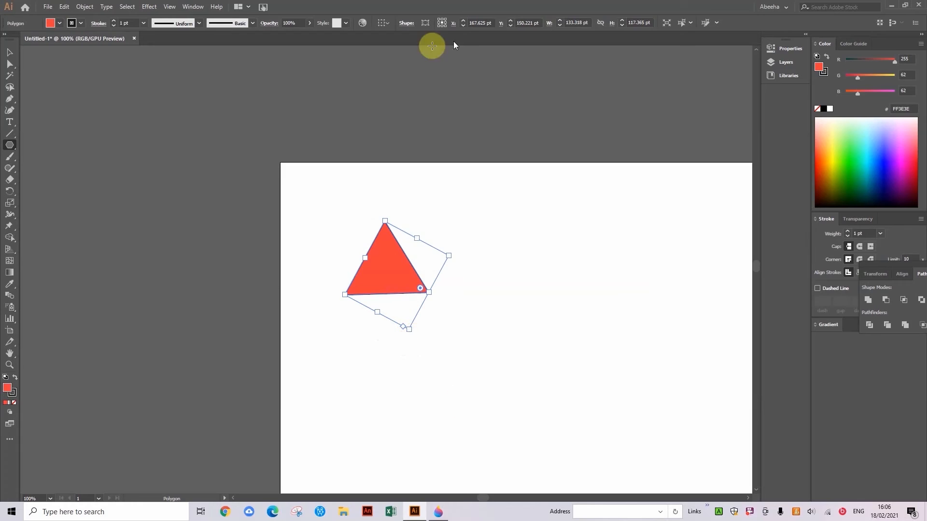
{"action": "left_click", "coordinate": [6, 53]}
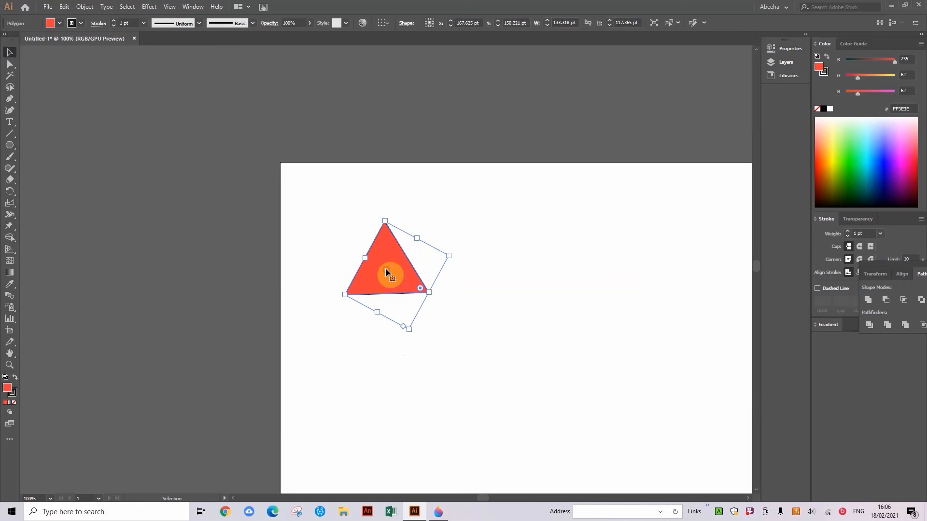
- Draw a second hexagon about 131 pt wide beside the triangle and place a 3-sided polygon of 65.3331 pt radius over it
{"action": "left_click", "coordinate": [9, 146]}
{"action": "left_click_drag", "start_coordinate": [531, 237], "coordinate": [549, 275]}
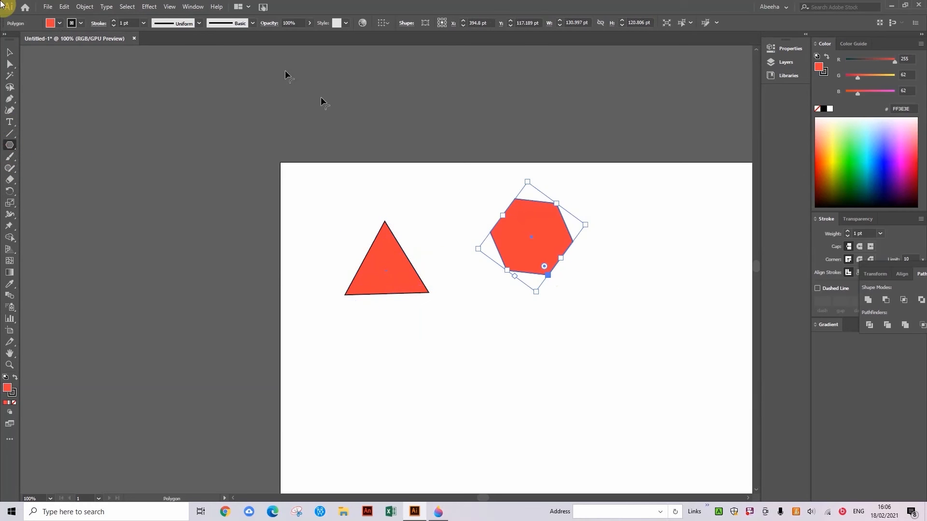
{"action": "left_click", "coordinate": [550, 233]}
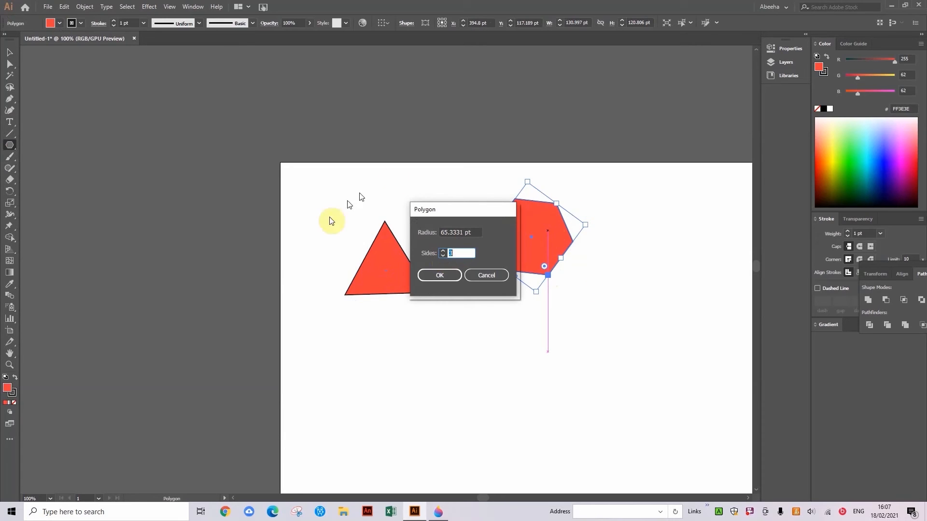
{"action": "left_click", "coordinate": [446, 274]}
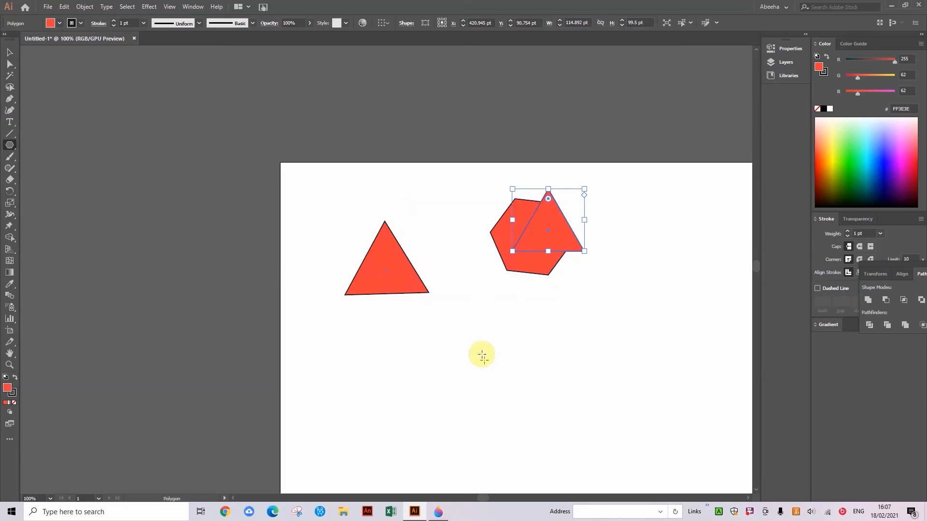
- Draw several smaller triangles of varied sizes and rotations with the Polygon tool below and beside the second hexagon
{"action": "left_click_drag", "start_coordinate": [464, 320], "coordinate": [481, 350]}
{"action": "left_click_drag", "start_coordinate": [537, 317], "coordinate": [553, 333]}
{"action": "left_click_drag", "start_coordinate": [602, 299], "coordinate": [646, 247]}
{"action": "left_click_drag", "start_coordinate": [629, 213], "coordinate": [694, 213]}
{"action": "left_click_drag", "start_coordinate": [692, 280], "coordinate": [699, 311]}
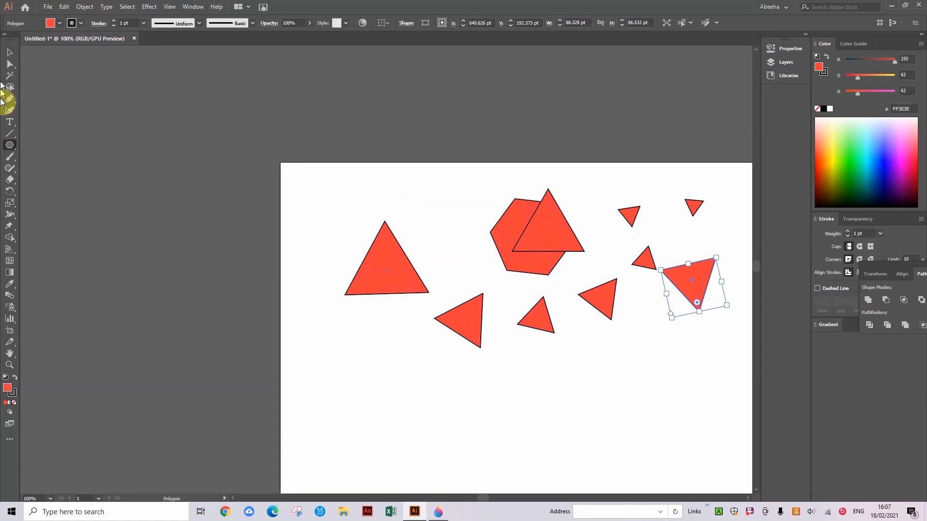
- Draw a five-pointed star about 112 by 107 pt below the large triangle and adjust its width slightly with the Selection tool
{"action": "left_click_drag", "start_coordinate": [8, 149], "coordinate": [27, 193]}
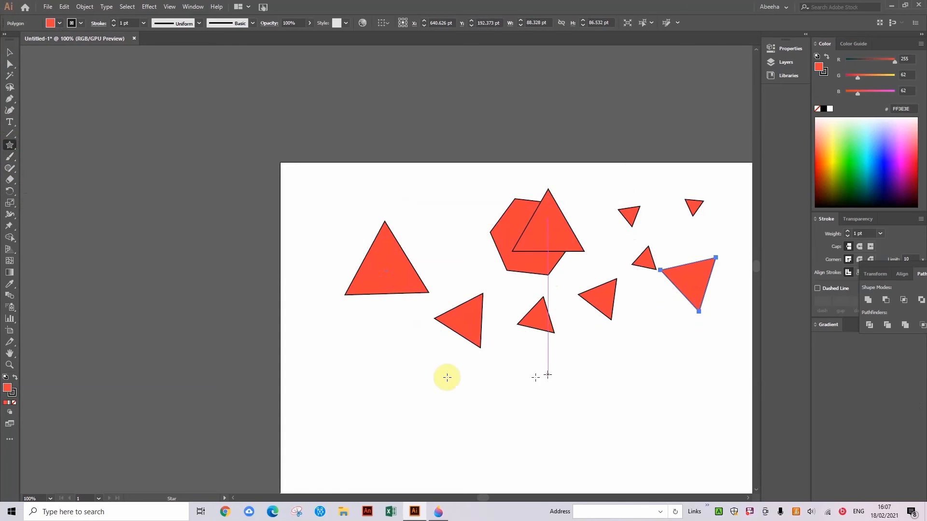
{"action": "left_click_drag", "start_coordinate": [363, 355], "coordinate": [387, 386]}
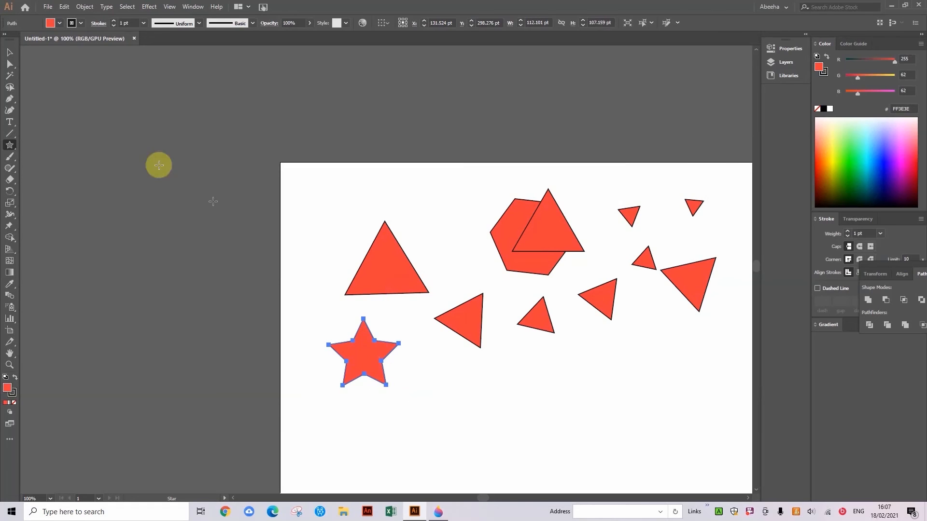
{"action": "left_click", "coordinate": [10, 52]}
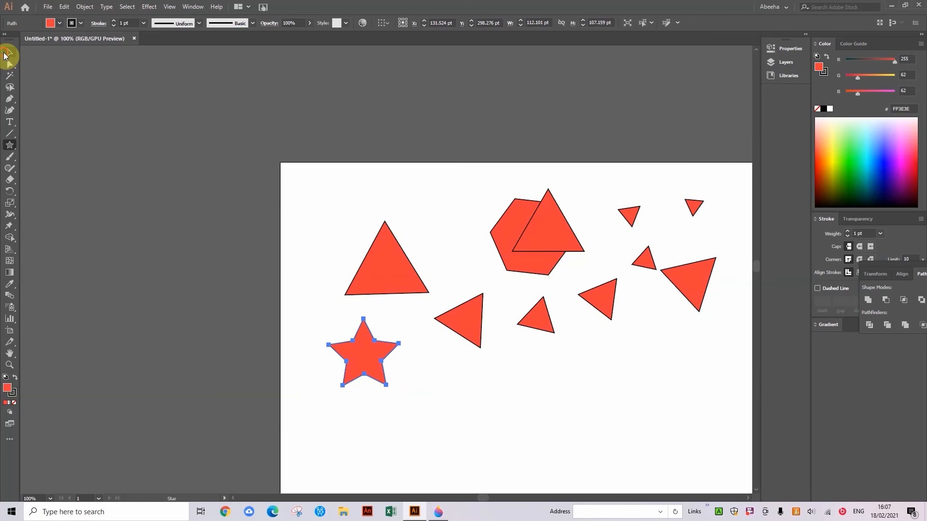
{"action": "mouse_move", "coordinate": [401, 353]}
{"action": "left_mouse_down"}
{"action": "mouse_move", "coordinate": [337, 355]}
{"action": "mouse_move", "coordinate": [400, 350]}
{"action": "left_mouse_up"}
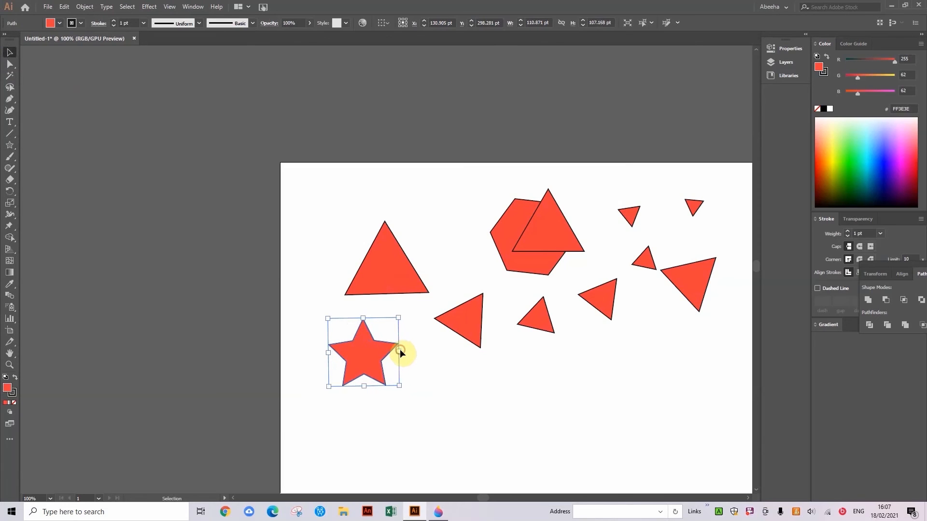
- Round all the star's corners together with the Direct Selection tool and deselect it
{"action": "left_click", "coordinate": [10, 63]}
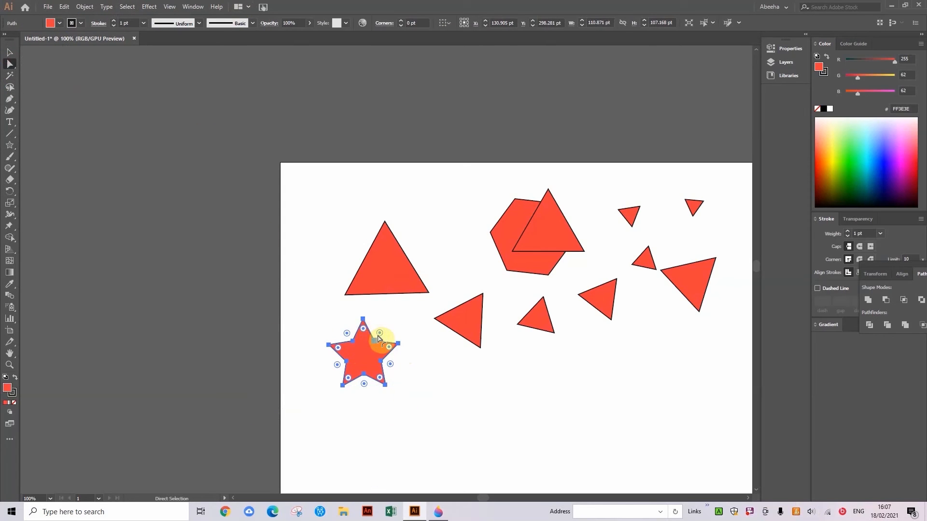
{"action": "left_click_drag", "start_coordinate": [380, 336], "coordinate": [392, 351]}
{"action": "left_click", "coordinate": [404, 359]}
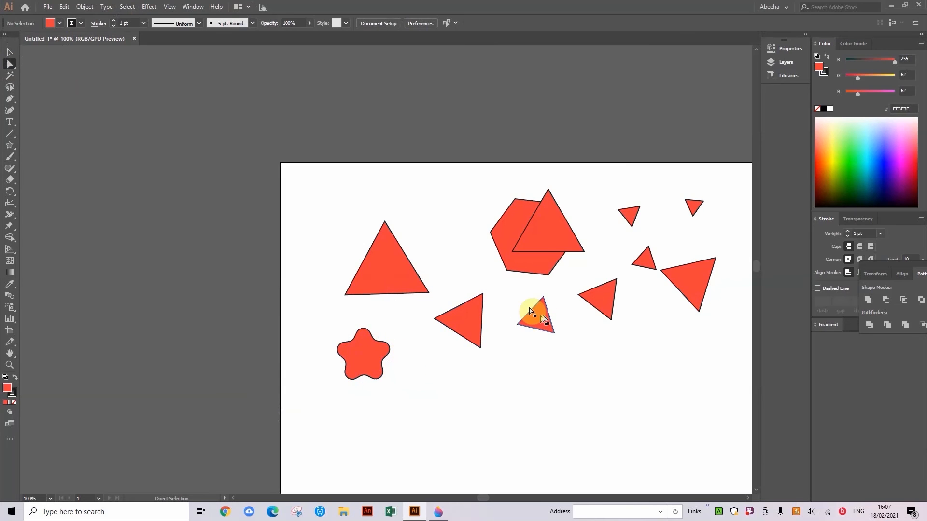
- Move the hexagon down from behind the triangle, then undo the move and the star's latest changes
{"action": "left_click_drag", "start_coordinate": [516, 221], "coordinate": [578, 390]}
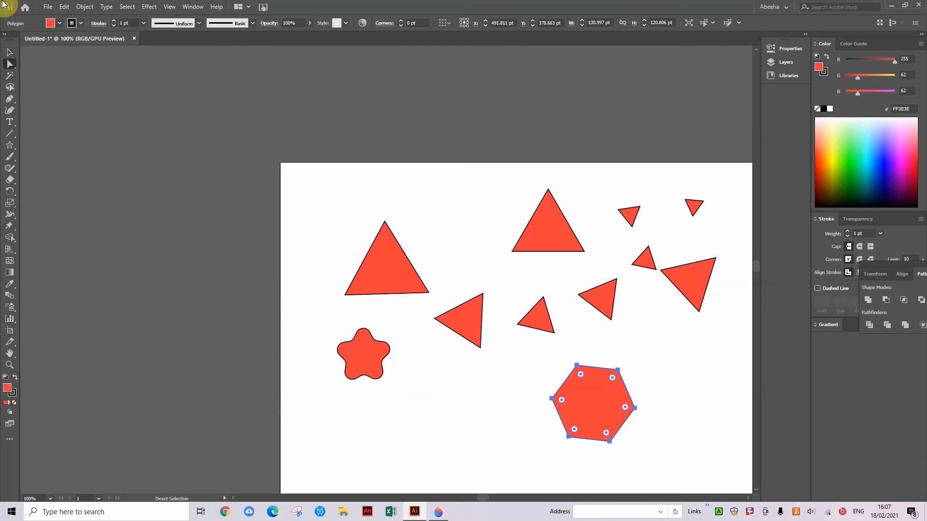
{"action": "left_click", "coordinate": [9, 52]}
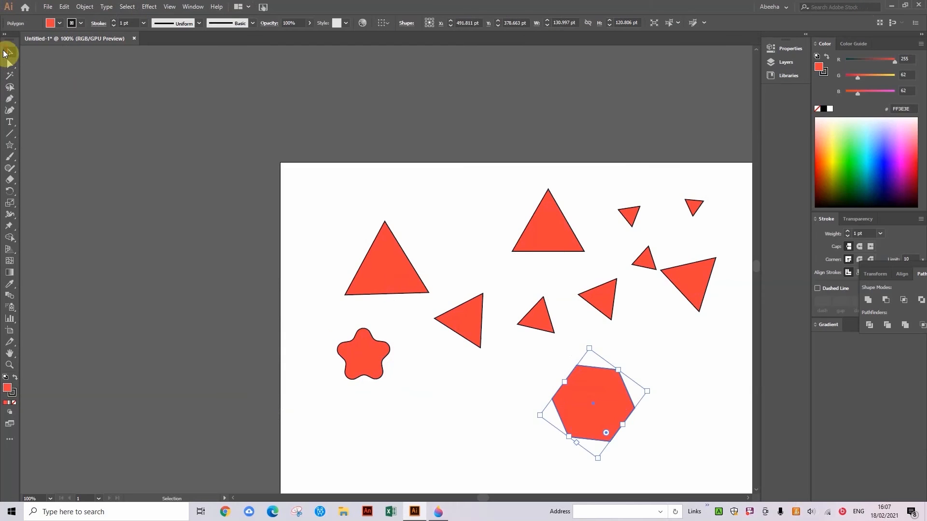
{"action": "left_click", "coordinate": [370, 377]}
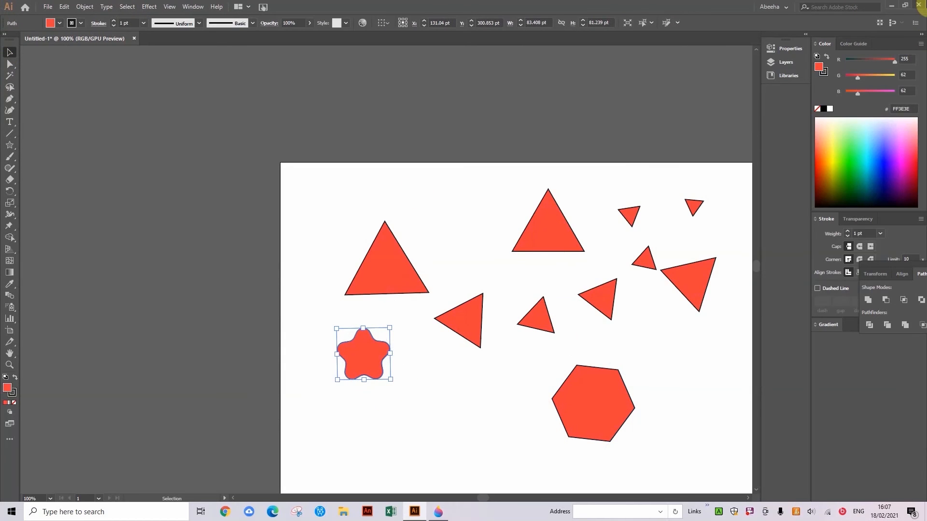
{"action": "key", "text": "ctrl+z"}
{"action": "key", "text": "ctrl+z"}
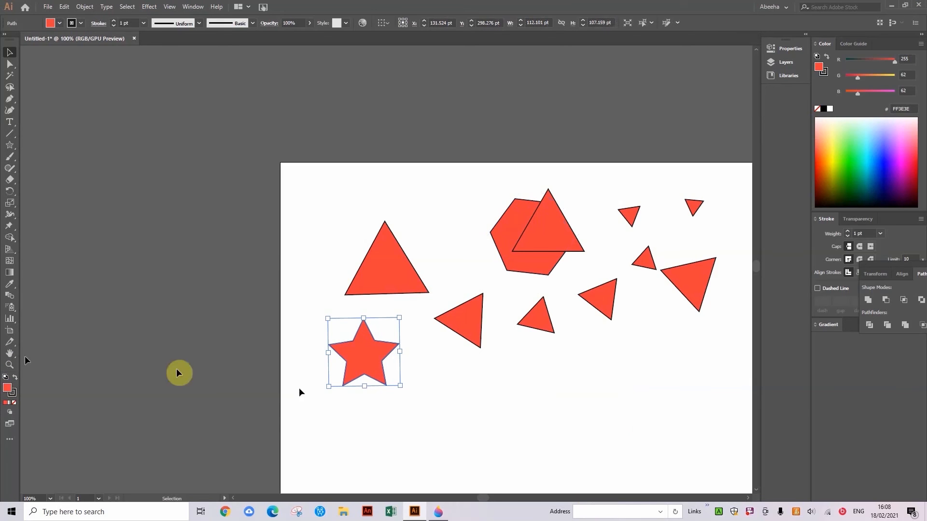
- Draw a second five-pointed star about 121 by 117 pt below the small triangles and deselect it with the Direct Selection tool
{"action": "left_click", "coordinate": [11, 145]}
{"action": "left_click_drag", "start_coordinate": [536, 400], "coordinate": [560, 429]}
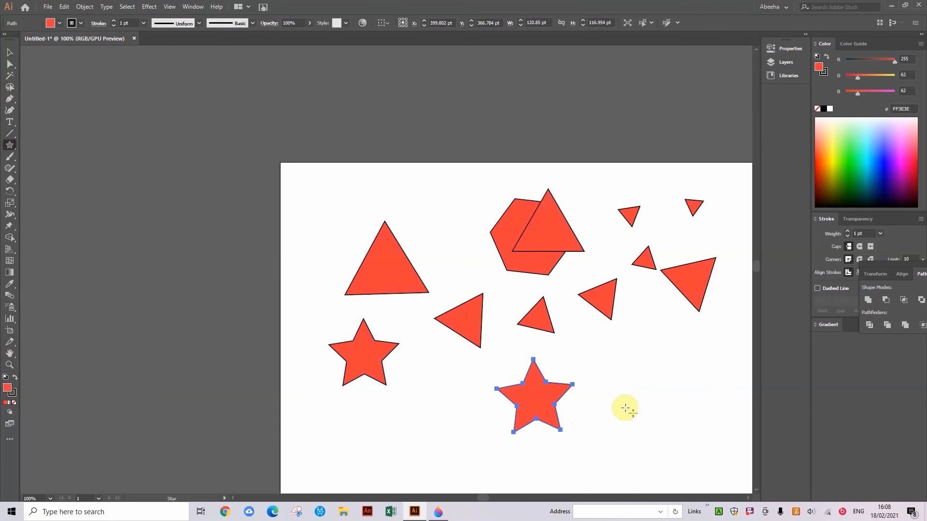
{"action": "left_click", "coordinate": [10, 63]}
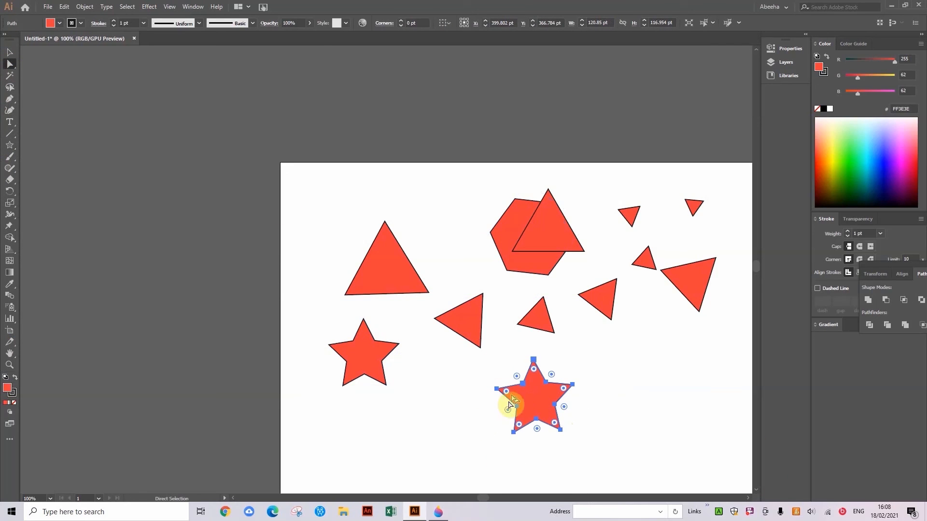
{"action": "left_click", "coordinate": [478, 386]}
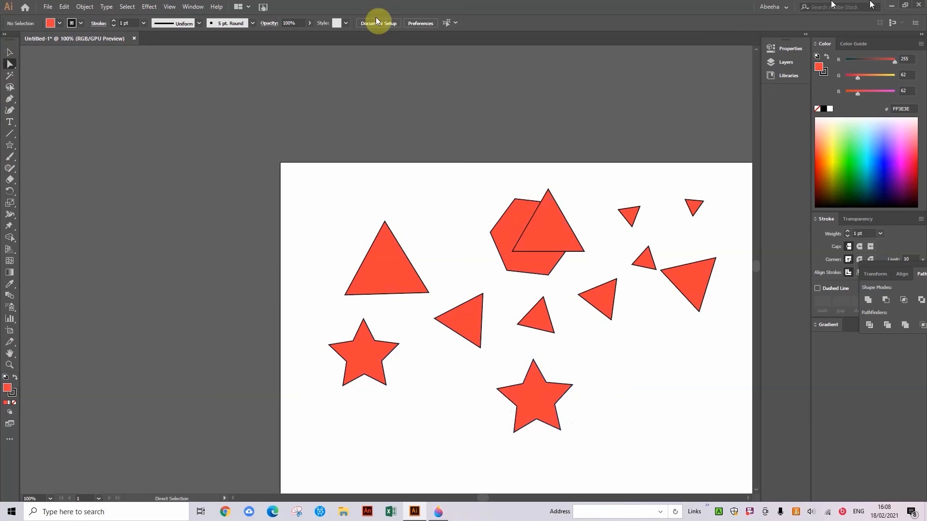
- Round all corners of the second star fully, shift it slightly up and to the right, and deselect it
{"action": "left_click_drag", "start_coordinate": [480, 356], "coordinate": [630, 474]}
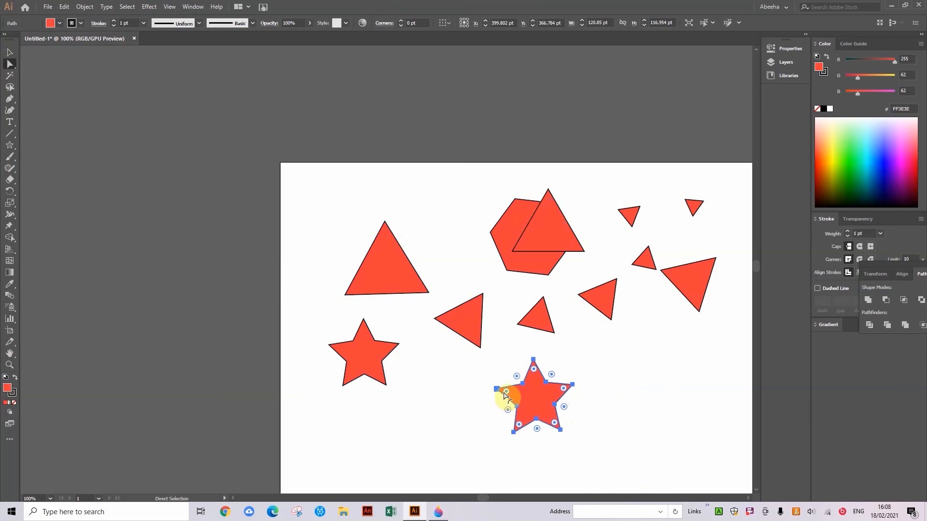
{"action": "left_click_drag", "start_coordinate": [506, 395], "coordinate": [587, 395]}
{"action": "left_click", "coordinate": [10, 51]}
{"action": "left_click", "coordinate": [373, 424]}
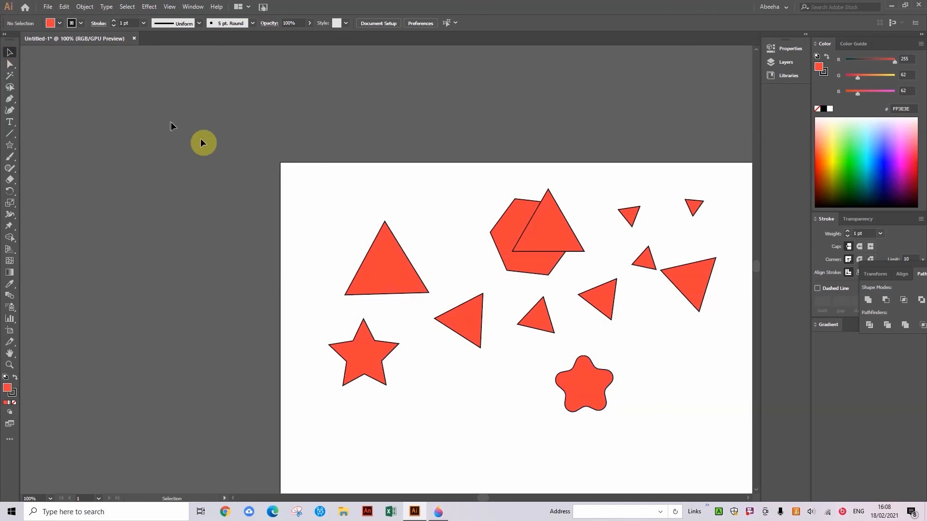
- Draw two flares with the Flare tool: one about 484 pt wide starting below the sharp star, another about 310 pt beside the rounded star
{"action": "right_click", "coordinate": [9, 149]}
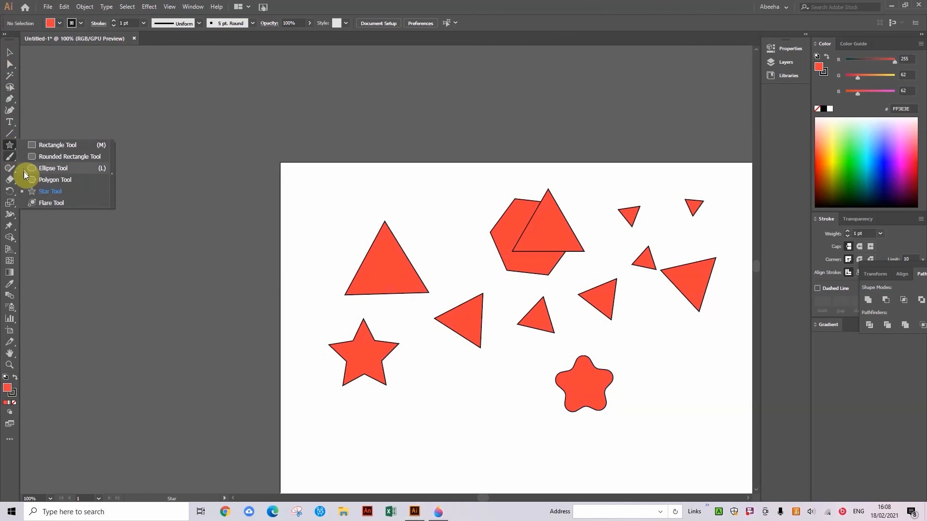
{"action": "left_click", "coordinate": [37, 203]}
{"action": "left_click_drag", "start_coordinate": [252, 268], "coordinate": [69, 174]}
{"action": "mouse_move", "coordinate": [245, 275]}
{"action": "left_mouse_down"}
{"action": "mouse_move", "coordinate": [290, 290]}
{"action": "mouse_move", "coordinate": [258, 276]}
{"action": "left_mouse_up"}
{"action": "left_click_drag", "start_coordinate": [347, 256], "coordinate": [437, 327]}
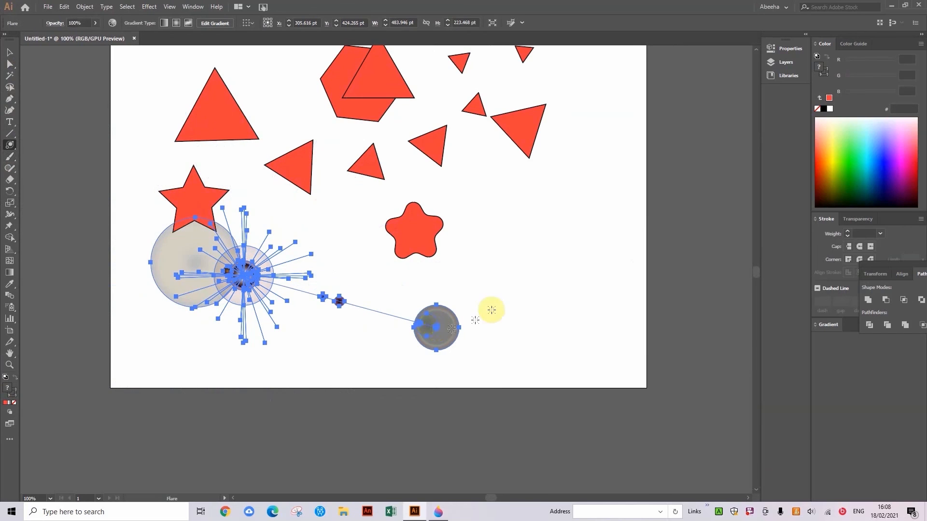
{"action": "left_click_drag", "start_coordinate": [504, 253], "coordinate": [520, 264]}
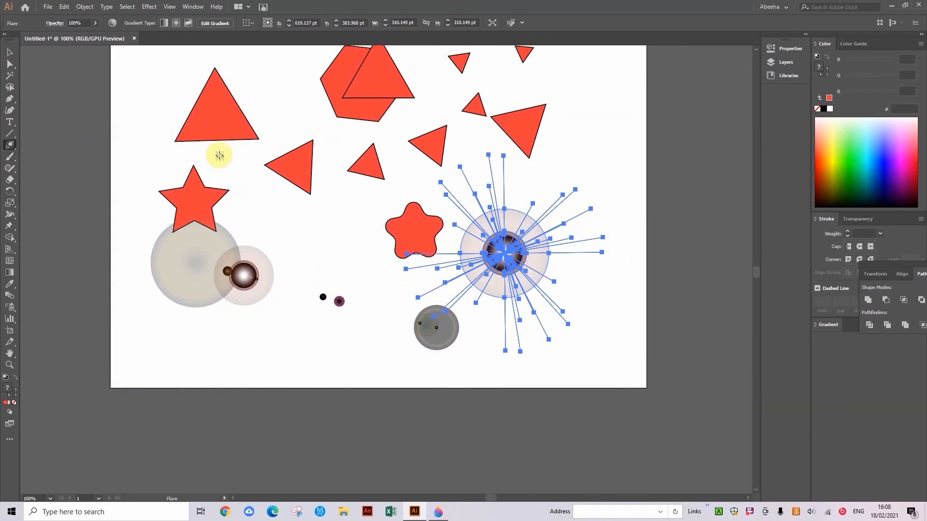
- Draw a third, oversized flare about 8221 pt wide across the artboard with the Flare tool
{"action": "left_click", "coordinate": [341, 214]}
{"action": "left_click_drag", "start_coordinate": [440, 182], "coordinate": [140, 231]}
{"action": "left_click_drag", "start_coordinate": [575, 267], "coordinate": [377, 260]}
{"action": "key", "text": "ctrl+minus"}
{"action": "key", "text": "ctrl+minus"}
{"action": "key", "text": "ctrl+minus"}
{"action": "key", "text": "ctrl+minus"}
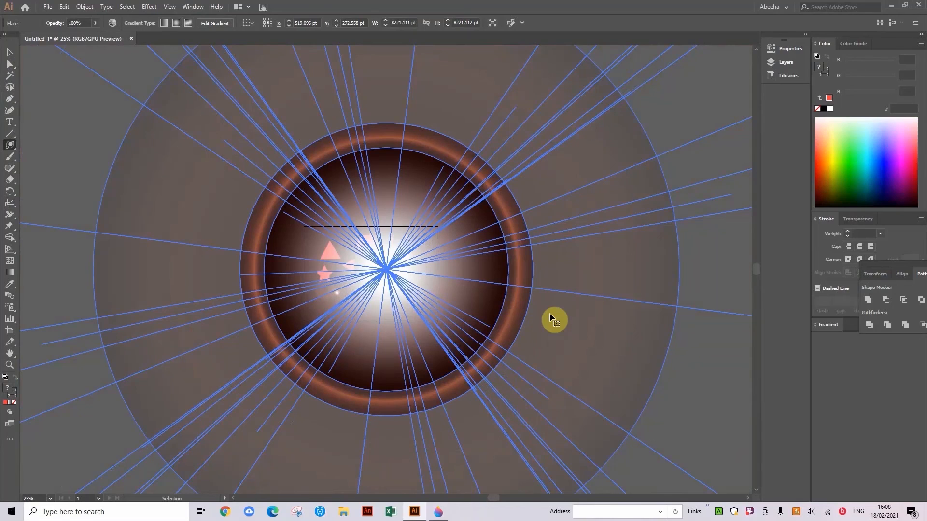
{"action": "key", "text": "ctrl+minus"}
- Undo the flares, stars, polygons and earlier shapes back to an empty-looking artboard, and clear the selection
{"action": "key", "text": "ctrl+z"}
{"action": "key", "text": "ctrl+z"}
{"action": "key", "text": "ctrl+z"}
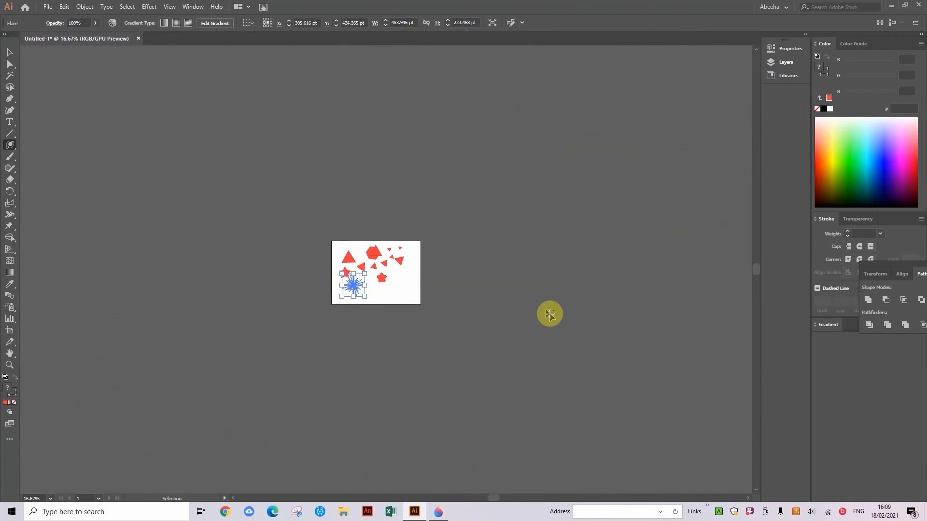
{"action": "key", "text": "ctrl+z"}
{"action": "key", "text": "ctrl+z"}
{"action": "key", "text": "ctrl+z"}
{"action": "key", "text": "ctrl+z"}
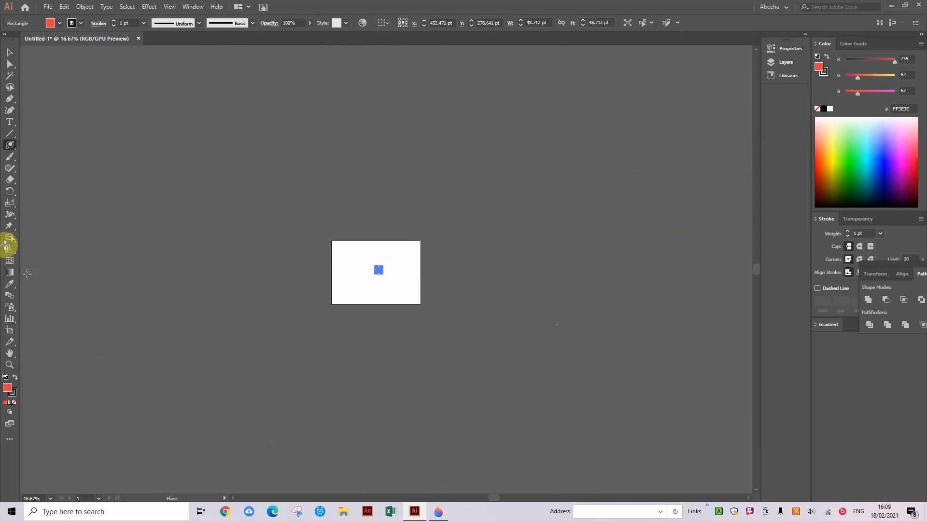
{"action": "left_click", "coordinate": [9, 52]}
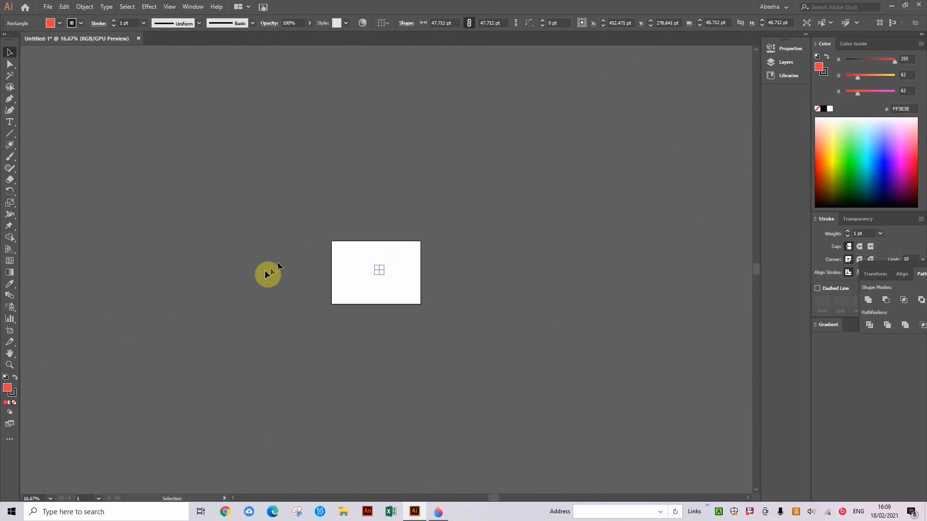
{"action": "left_click", "coordinate": [228, 273]}
- Draw a five-point wavy path with two humps using the Curvature tool, about 238 by 66 pt, near the artboard's middle
{"action": "key", "text": "ctrl+equal"}
{"action": "key", "text": "ctrl+equal"}
{"action": "key", "text": "ctrl+equal"}
{"action": "key", "text": "ctrl+equal"}
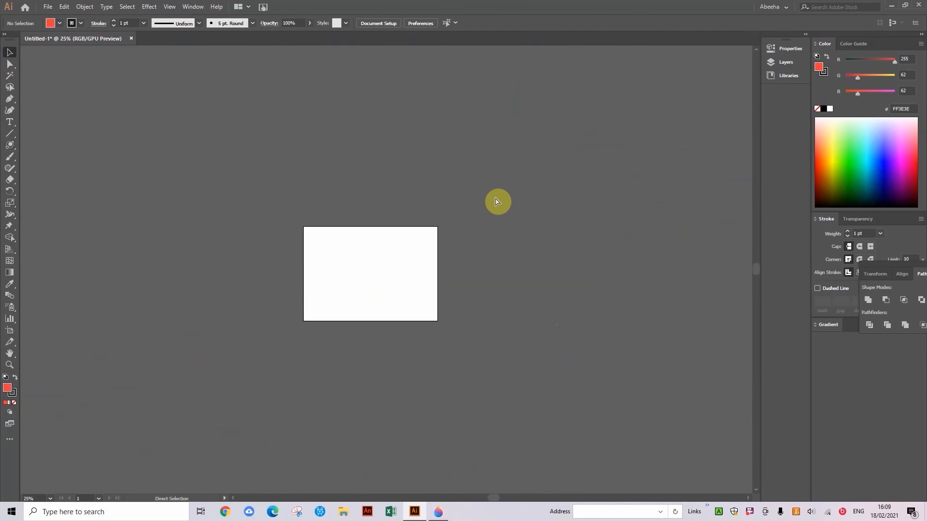
{"action": "key", "text": "ctrl+equal"}
{"action": "key", "text": "ctrl+equal"}
{"action": "left_click", "coordinate": [9, 110]}
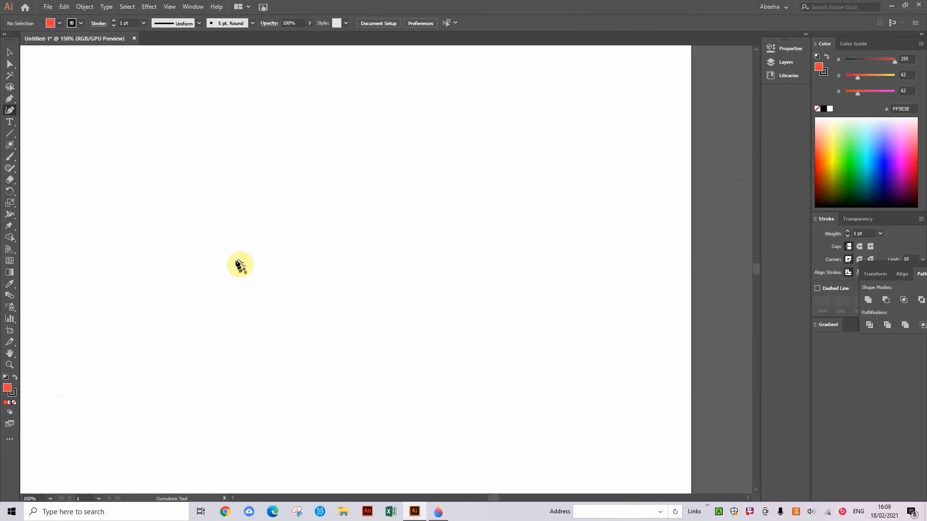
{"action": "left_click", "coordinate": [284, 302]}
{"action": "left_click", "coordinate": [338, 244]}
{"action": "left_click", "coordinate": [413, 287]}
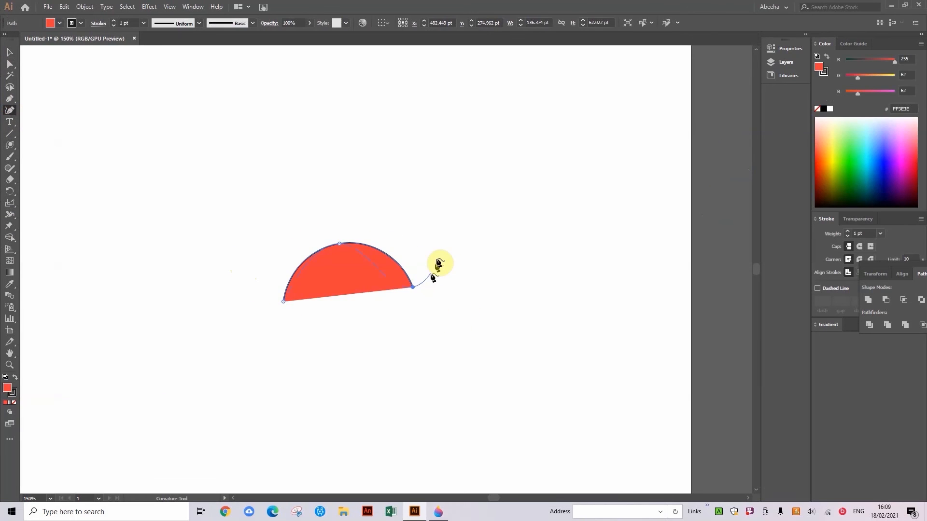
{"action": "left_click", "coordinate": [440, 255]}
{"action": "left_click", "coordinate": [509, 306]}
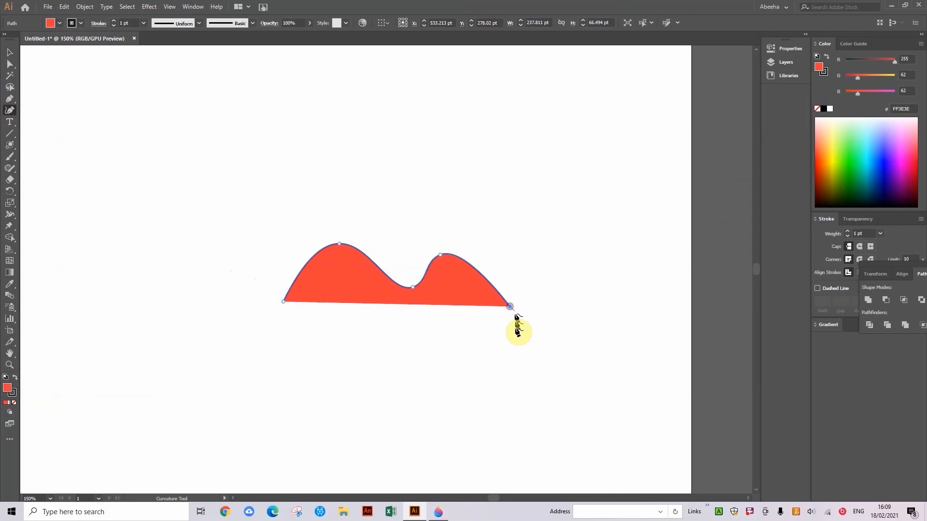
- Extend the curved path clockwise below, around and above the wave, and down its far side, to about 430 by 290 pt
{"action": "left_click", "coordinate": [465, 383]}
{"action": "left_click", "coordinate": [381, 418]}
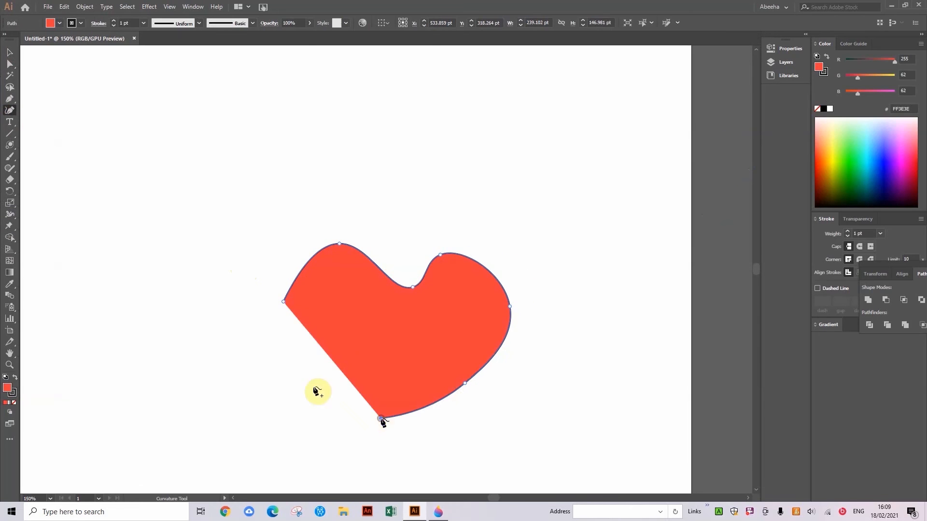
{"action": "left_click", "coordinate": [226, 333]}
{"action": "left_click", "coordinate": [229, 191]}
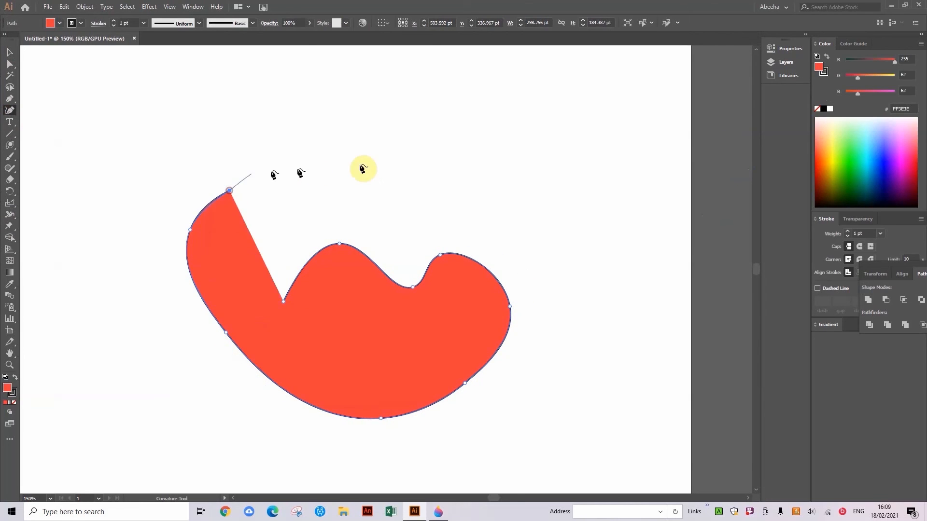
{"action": "left_click", "coordinate": [359, 164]}
{"action": "left_click", "coordinate": [575, 155]}
{"action": "left_click", "coordinate": [593, 258]}
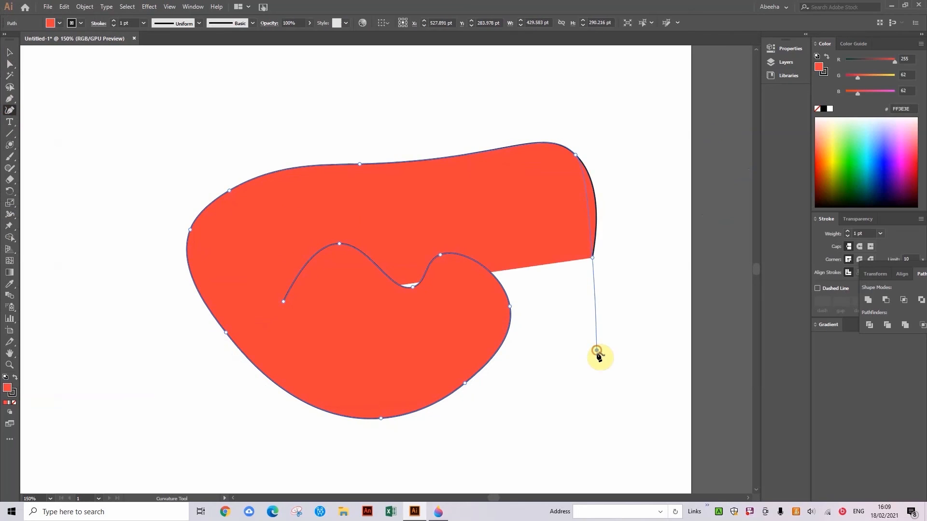
{"action": "left_click", "coordinate": [597, 353]}
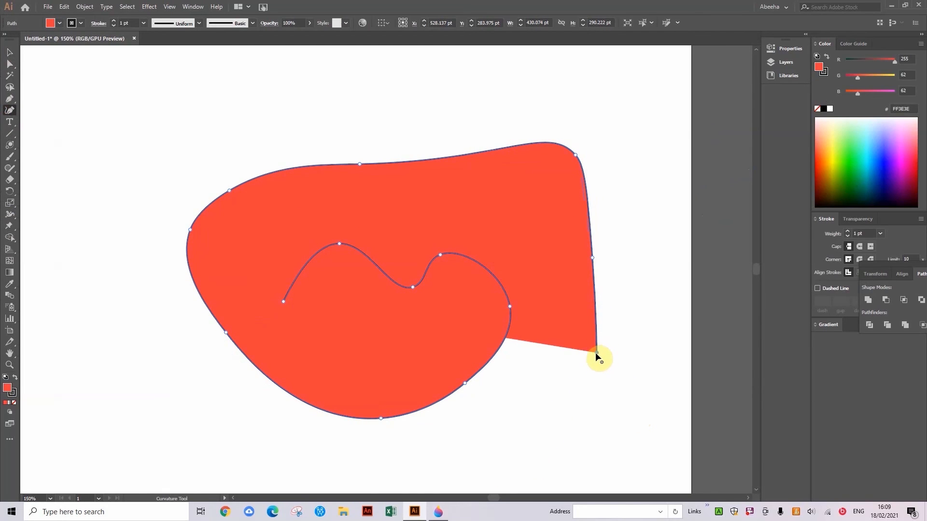
- Convert the path's end point to a corner and continue a second outer loop, bringing the path to about 579 by 437 pt
{"action": "double_click", "coordinate": [596, 352]}
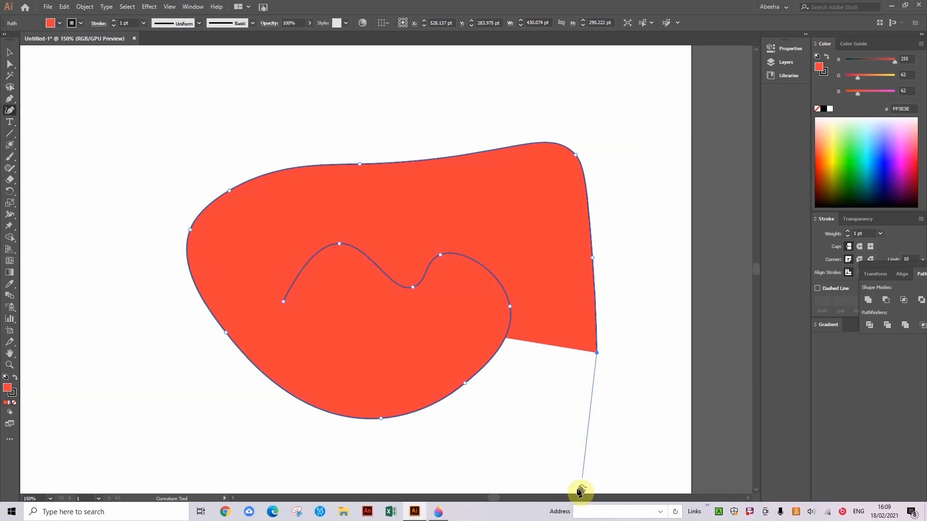
{"action": "left_click", "coordinate": [584, 447]}
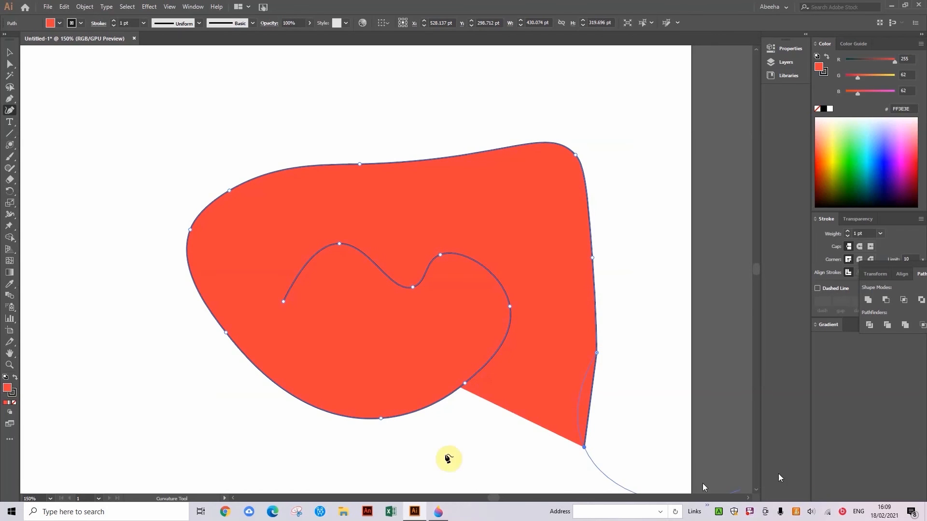
{"action": "left_click", "coordinate": [307, 442]}
{"action": "left_click", "coordinate": [160, 221]}
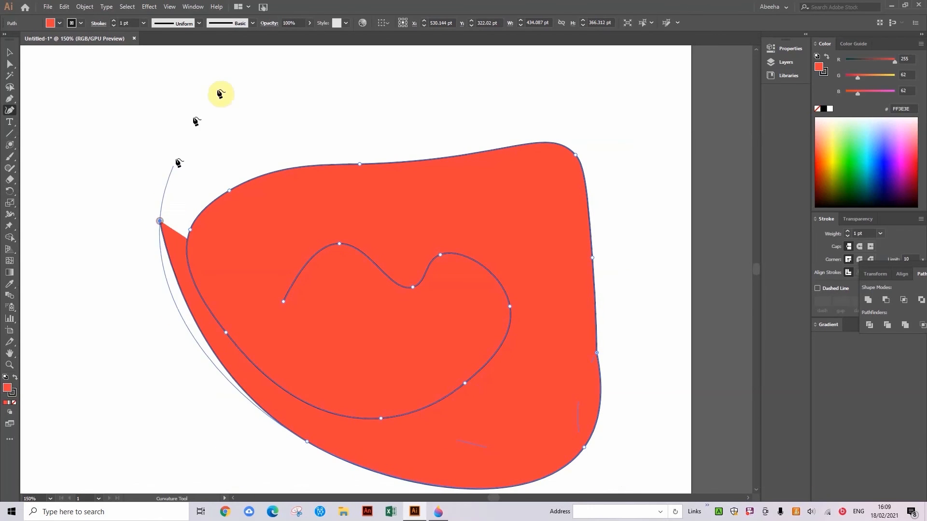
{"action": "left_click", "coordinate": [233, 84]}
{"action": "left_click", "coordinate": [487, 104]}
{"action": "left_click", "coordinate": [659, 121]}
{"action": "left_click", "coordinate": [705, 362]}
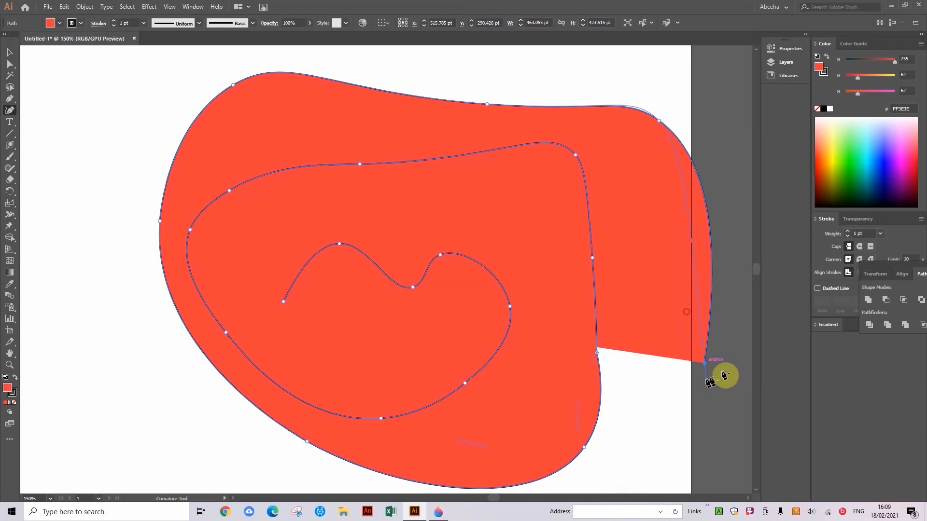
- Undo the whole curved path point by point until the artboard is blank
{"action": "key", "text": "ctrl+minus"}
{"action": "key", "text": "ctrl+minus"}
{"action": "key", "text": "ctrl+minus"}
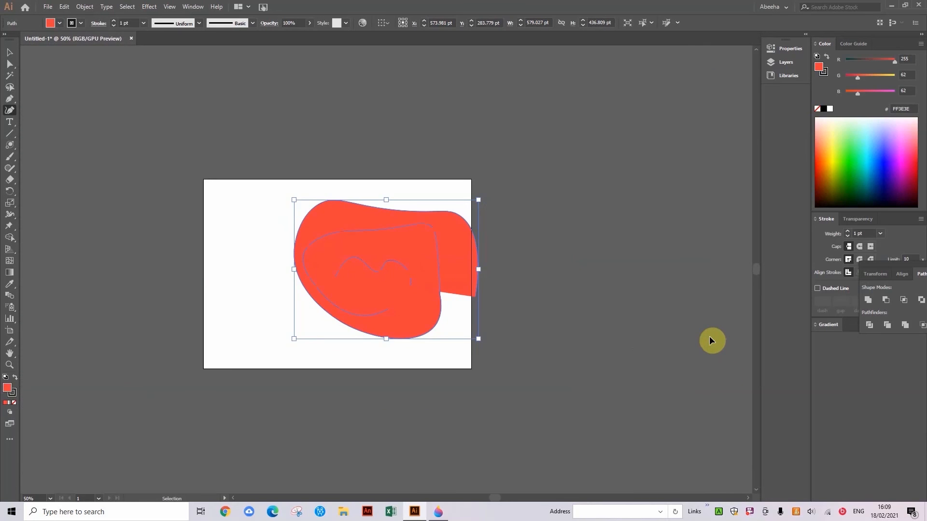
{"action": "key", "text": "ctrl+z"}
{"action": "key", "text": "ctrl+z"}
{"action": "key", "text": "ctrl+z"}
{"action": "key", "text": "ctrl+z"}
{"action": "key", "text": "ctrl+z"}
{"action": "key", "text": "ctrl+z"}
{"action": "key", "text": "ctrl+z"}
{"action": "key", "text": "ctrl+z"}
{"action": "key", "text": "ctrl+z"}
{"action": "key", "text": "ctrl+z"}
{"action": "key", "text": "ctrl+z"}
{"action": "key", "text": "ctrl+z"}
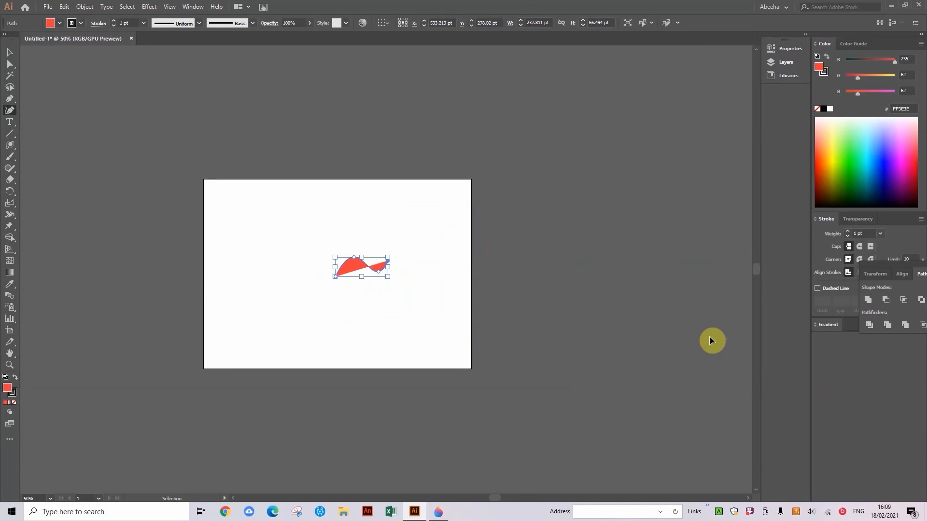
{"action": "key", "text": "ctrl+z"}
{"action": "key", "text": "ctrl+z"}
{"action": "key", "text": "ctrl+z"}
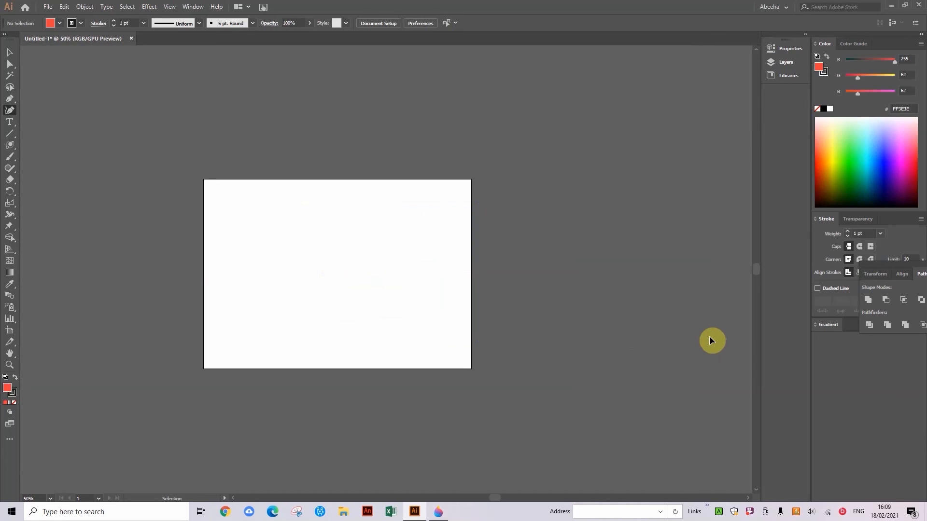